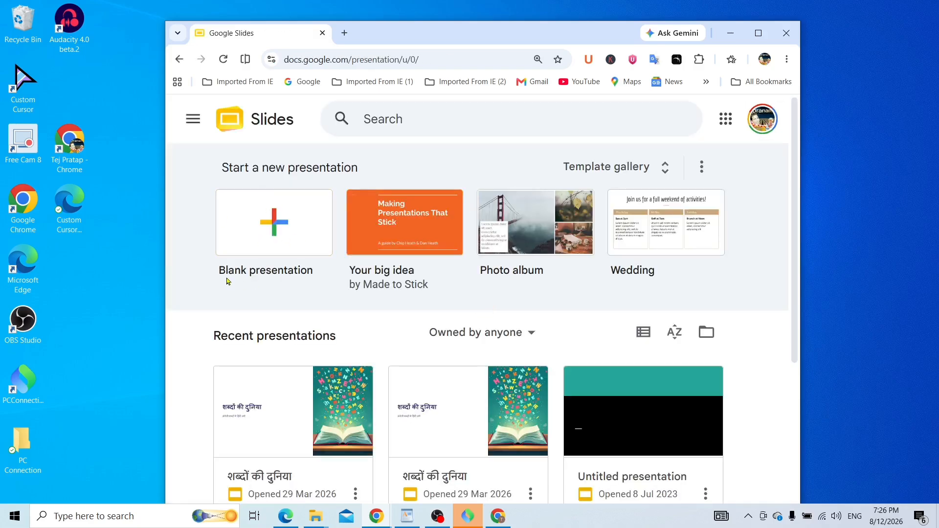
Step: Create a new blank presentation starting from a blank slide and maximize the browser window
key("alt")
left_click(263, 225)
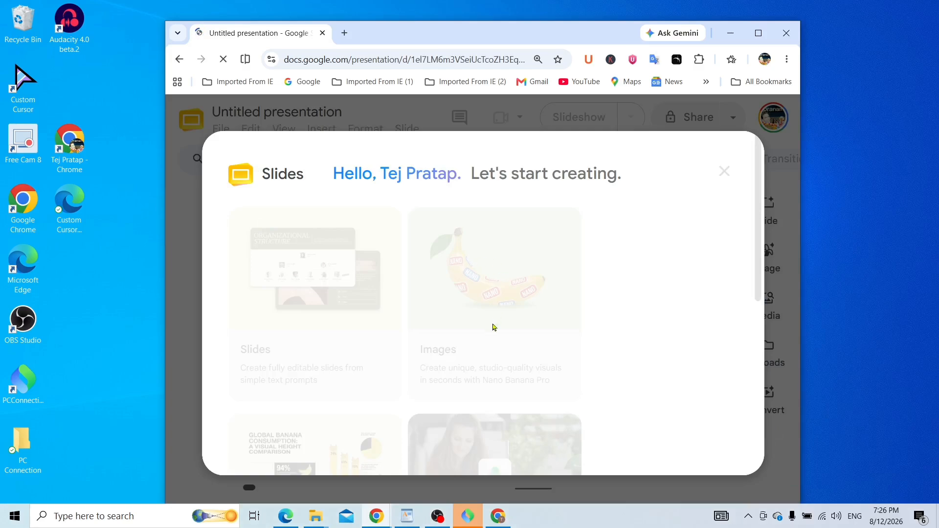
scroll(493, 327, "down", 3)
scroll(380, 362, "down", 5)
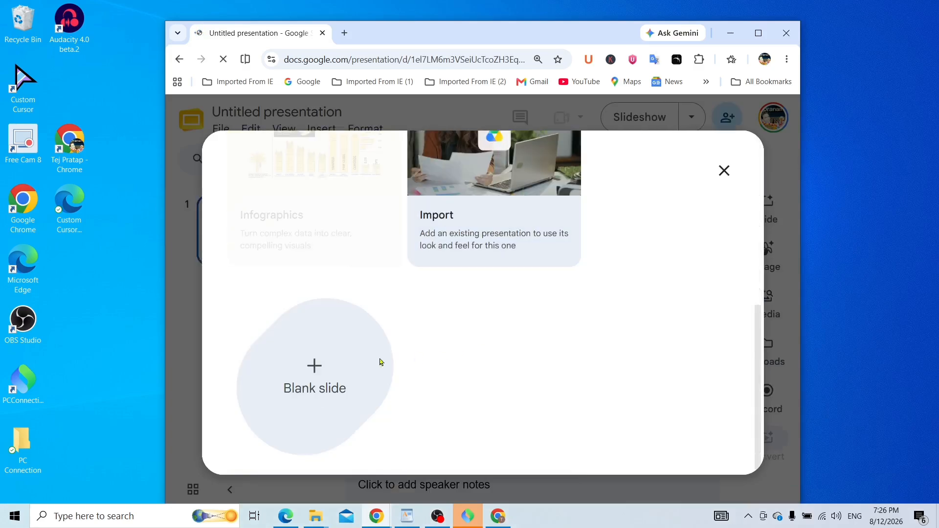
left_click(307, 398)
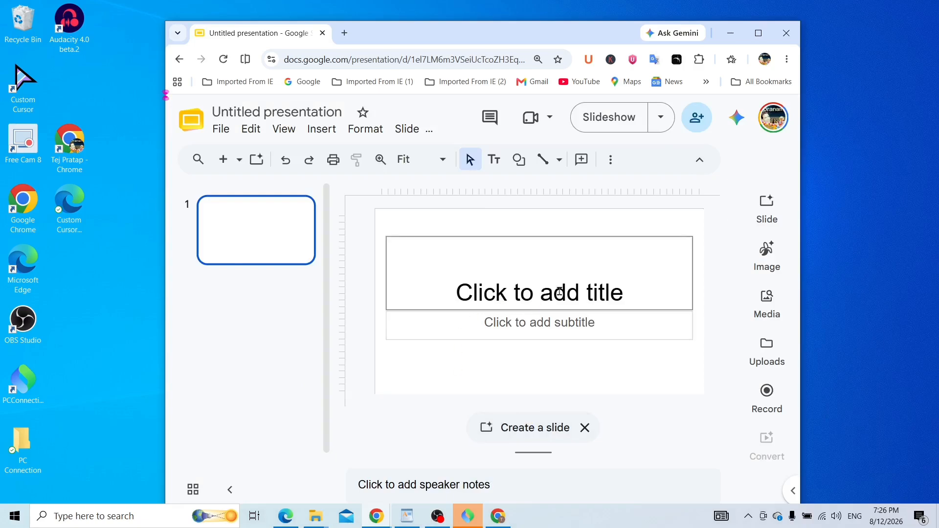
left_click(758, 33)
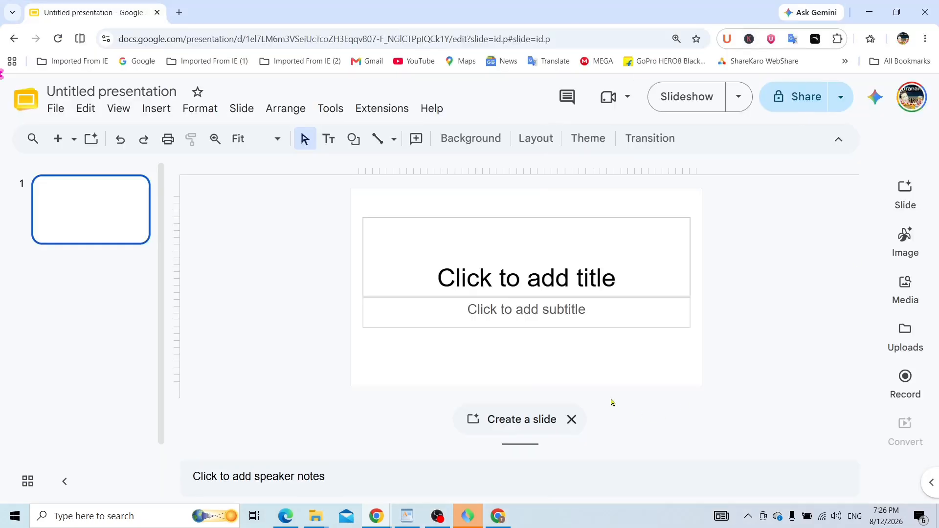
Step: Enter "xyz" as the title of slide 1
left_click(584, 267)
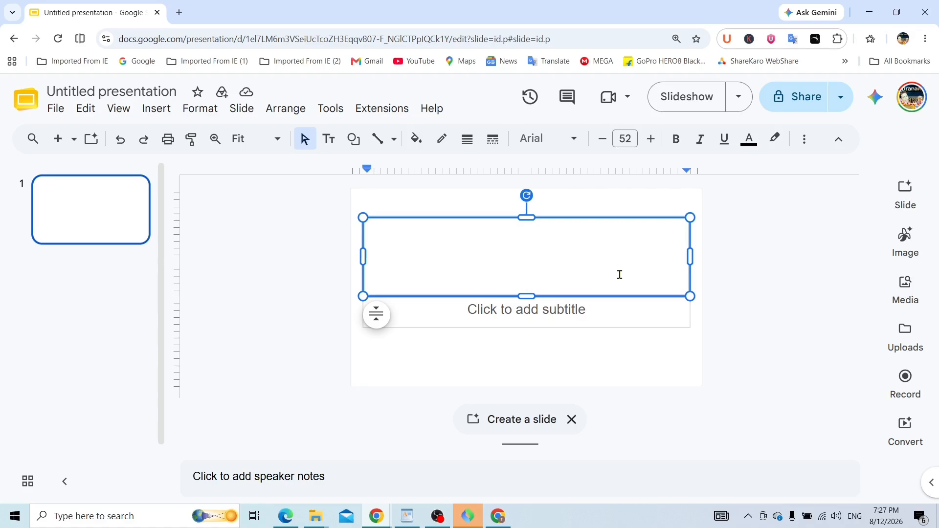
type("xyz")
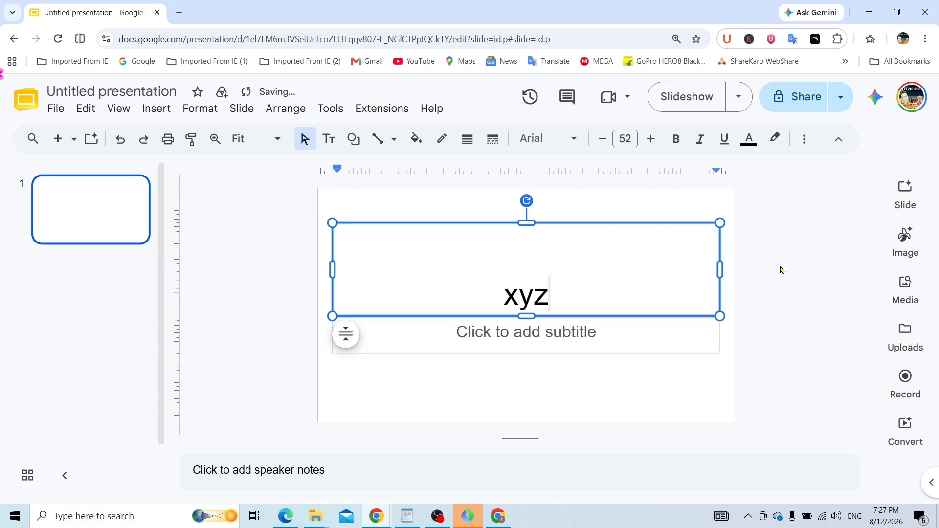
left_click(783, 272)
Step: Delete the empty subtitle placeholder below the title on slide 1
left_click(554, 334)
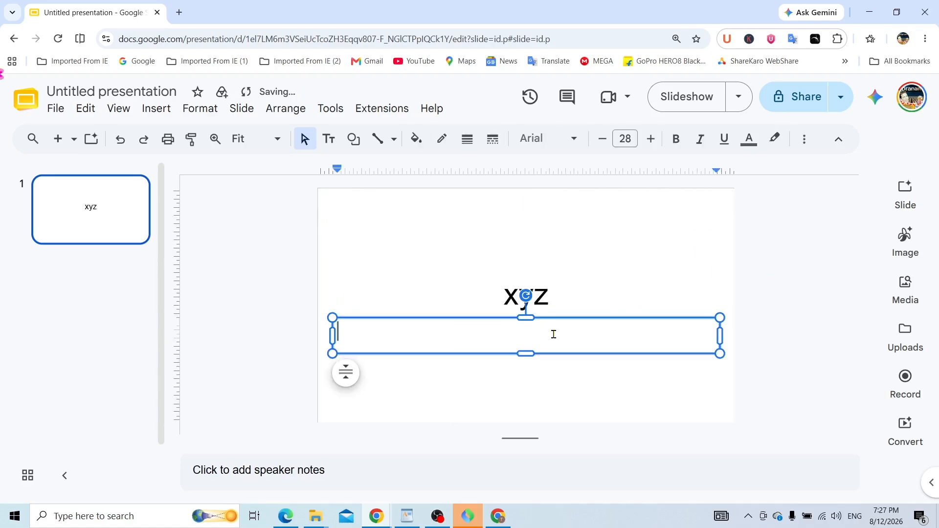
left_click(829, 292)
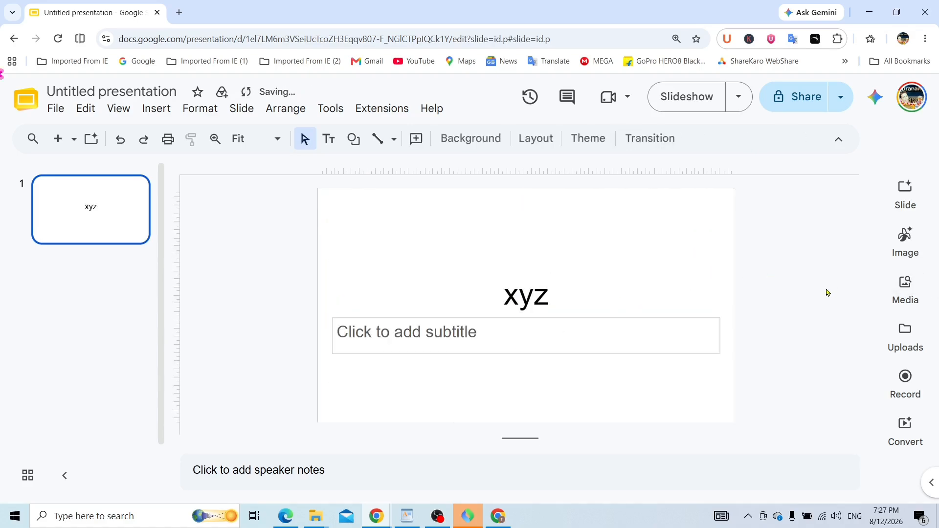
left_click(474, 317)
key("Delete")
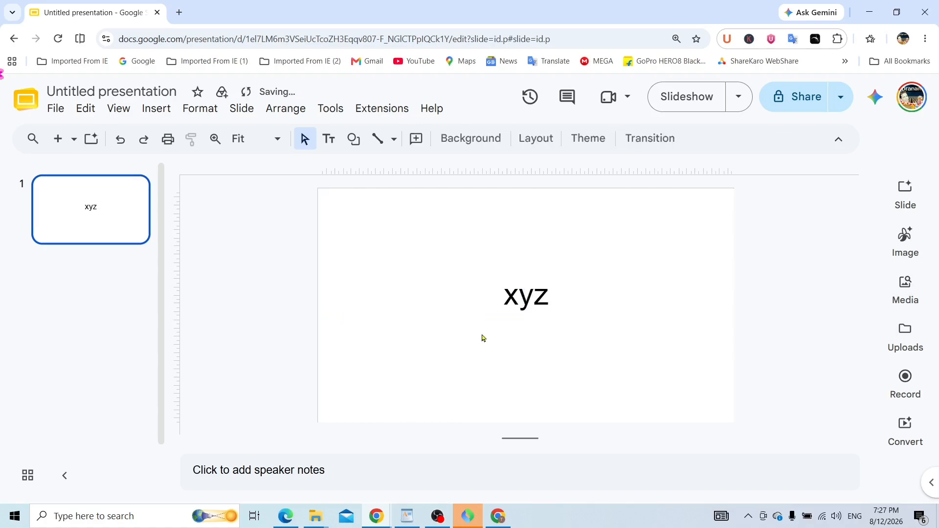
Step: Add four new slides after slide 1
right_click(90, 225)
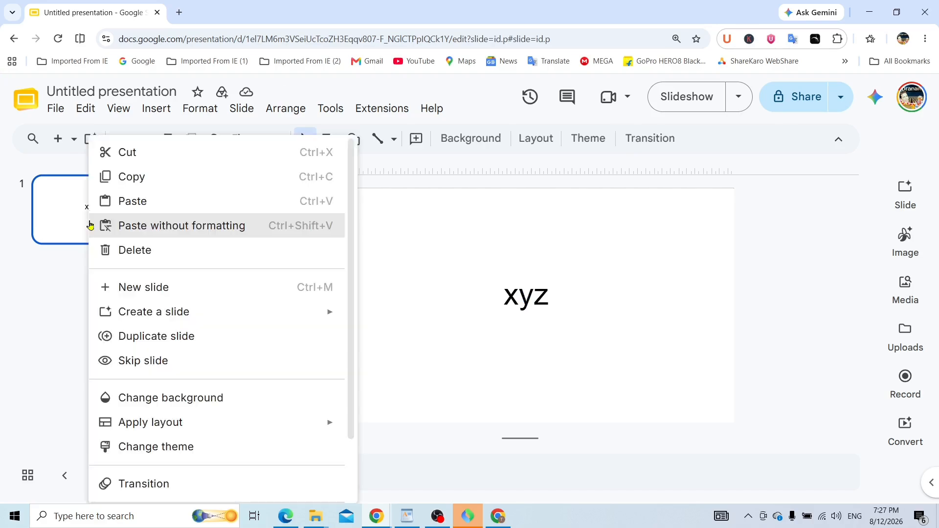
left_click(163, 290)
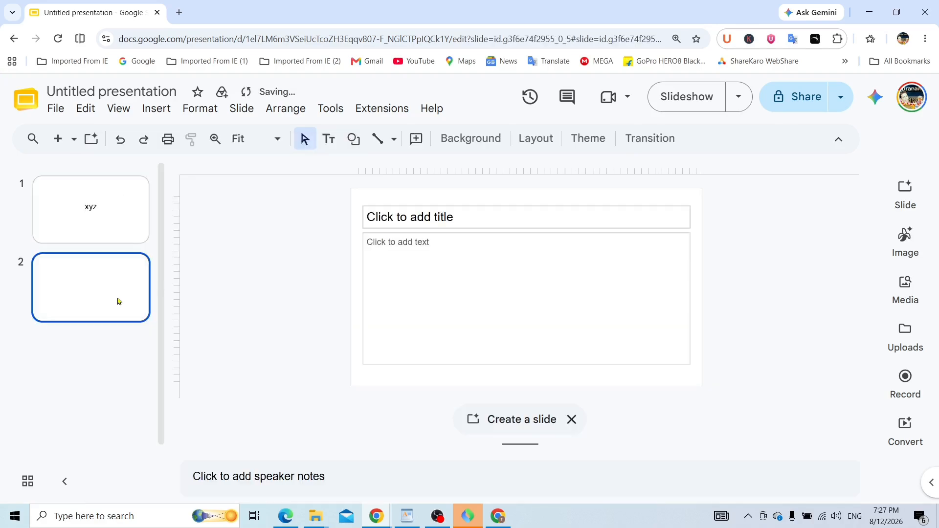
right_click(94, 282)
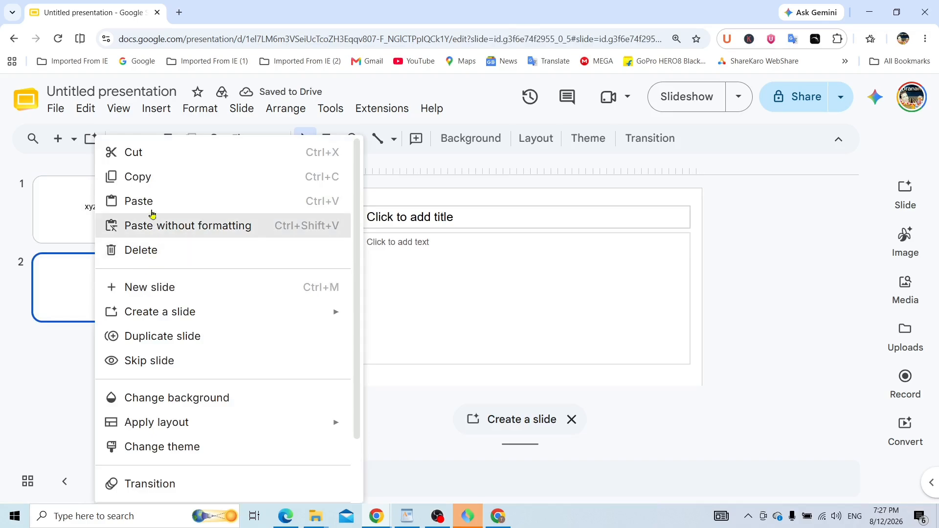
left_click(165, 292)
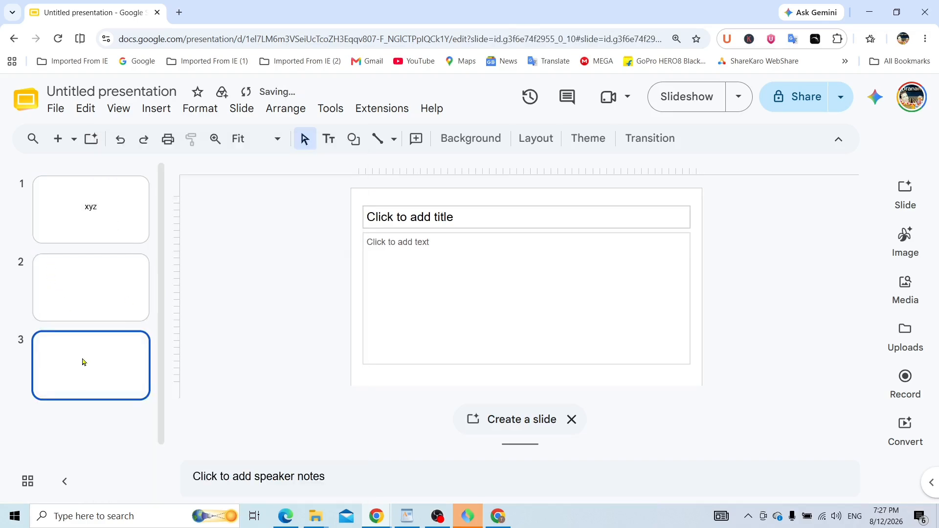
right_click(84, 362)
left_click(141, 290)
right_click(80, 374)
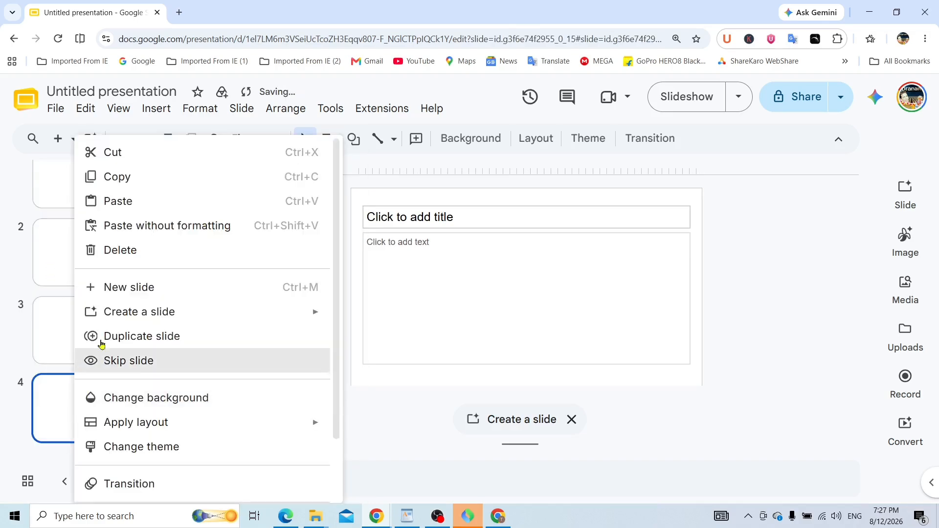
left_click(162, 289)
Step: Look through the title slide and the newly added blank slides one after another, returning to slide 1
scroll(92, 272, "up", 5)
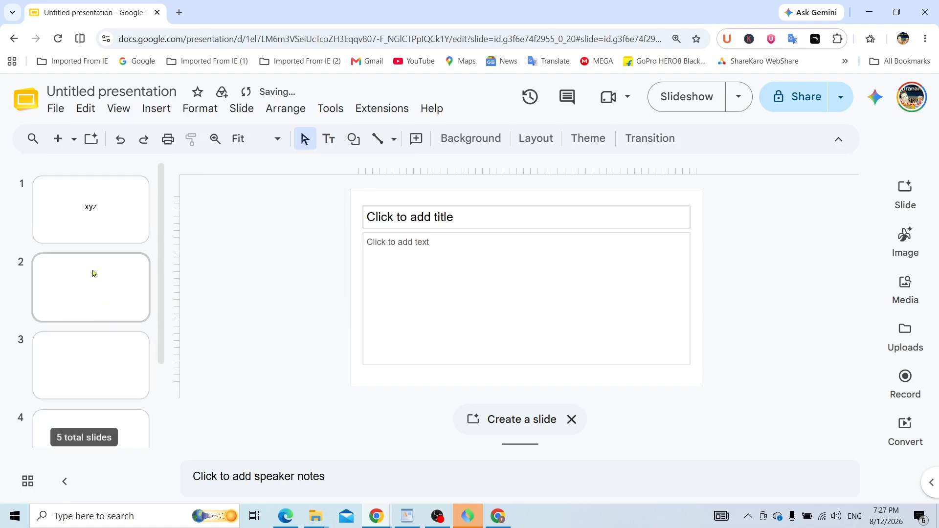
left_click(92, 232)
left_click(97, 270)
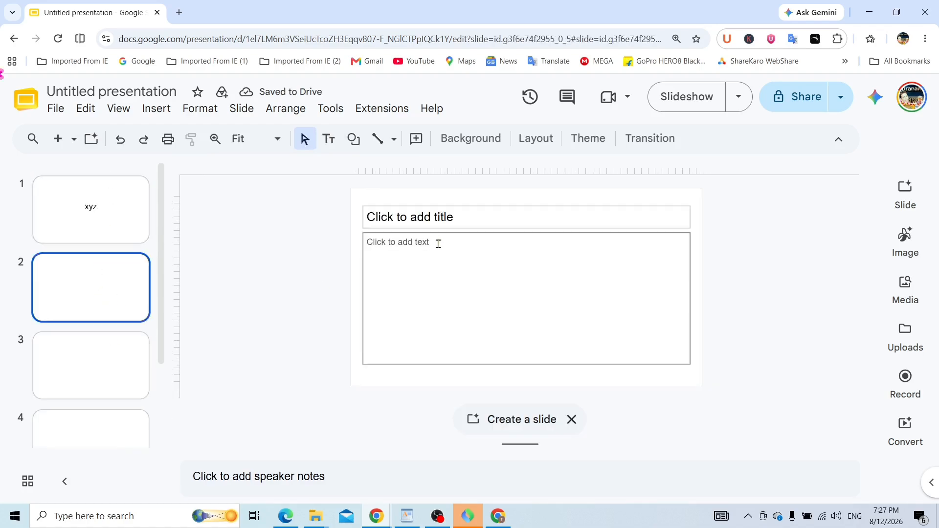
left_click(438, 243)
left_click(103, 219)
left_click(97, 287)
left_click(86, 360)
left_click(89, 431)
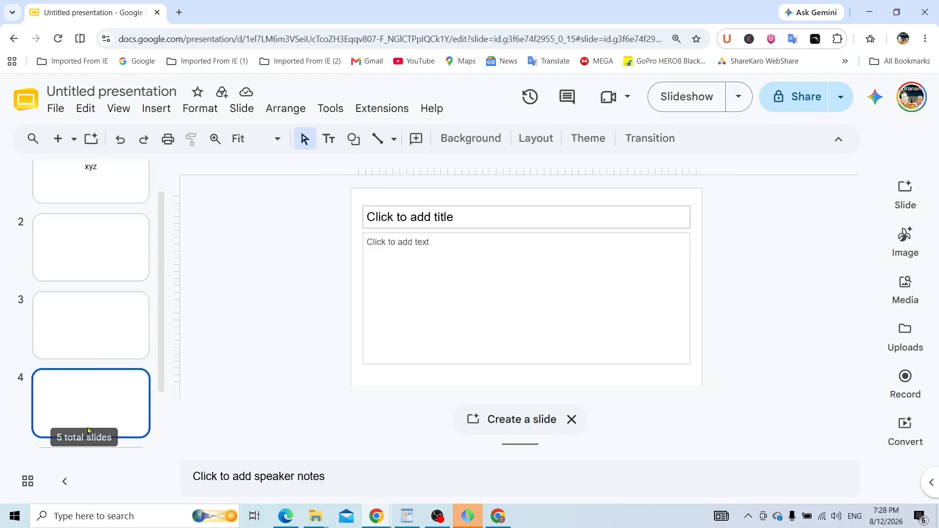
scroll(100, 274, "down", 2)
scroll(101, 239, "up", 3)
left_click(97, 224)
left_click(116, 277)
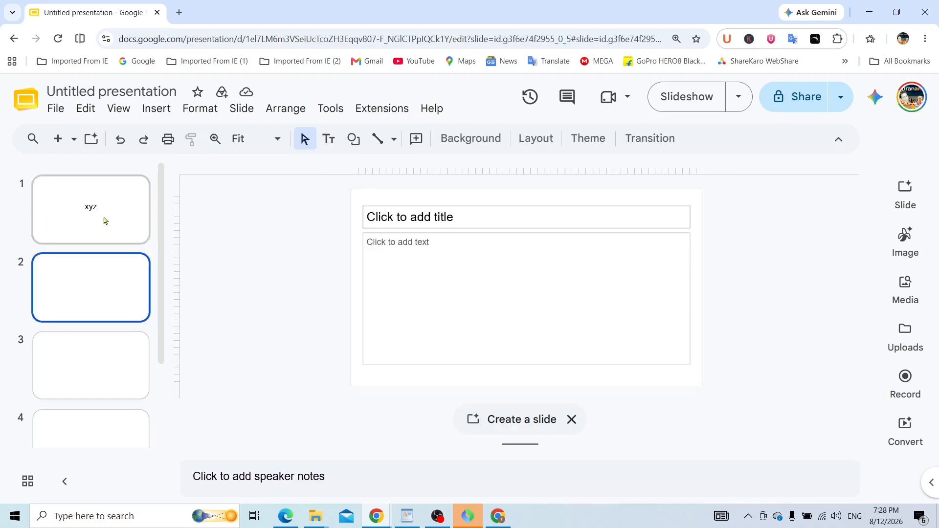
left_click(105, 215)
left_click(575, 307)
left_click(574, 357)
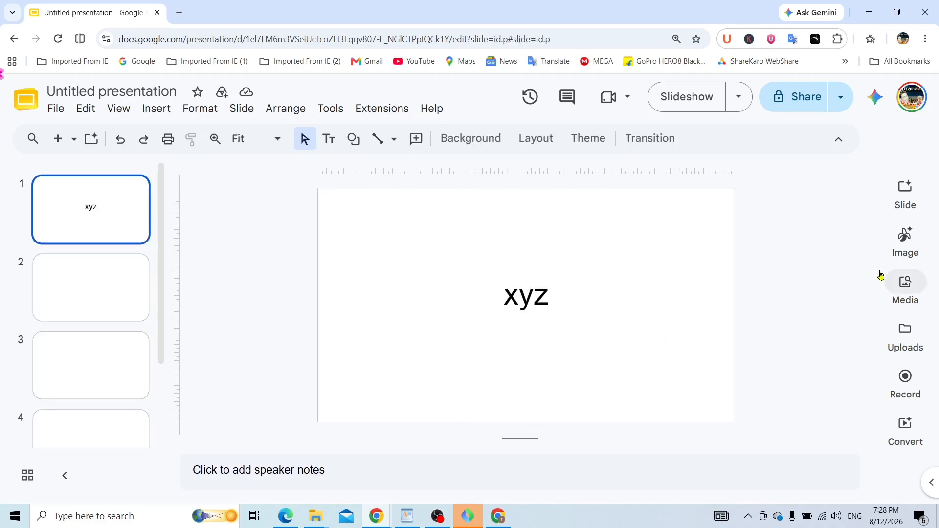
Step: Set the insertion point between slides 4 and 5, open Gemini's slide creation and clear its prefilled prompt
scroll(122, 386, "down", 3)
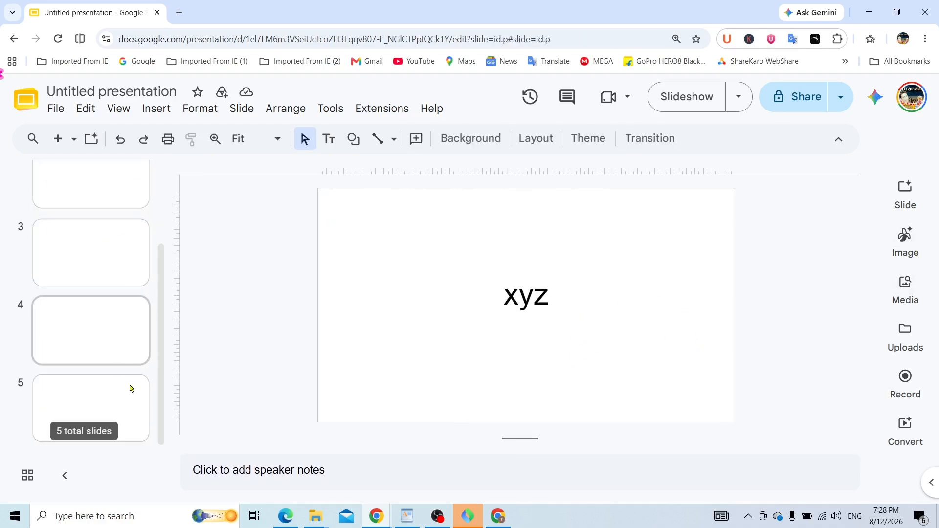
left_click(119, 400)
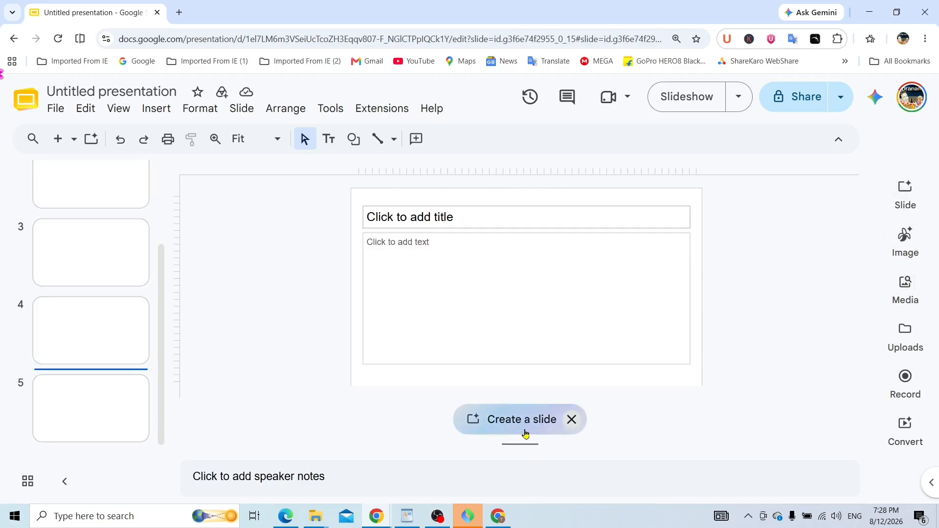
left_click(503, 429)
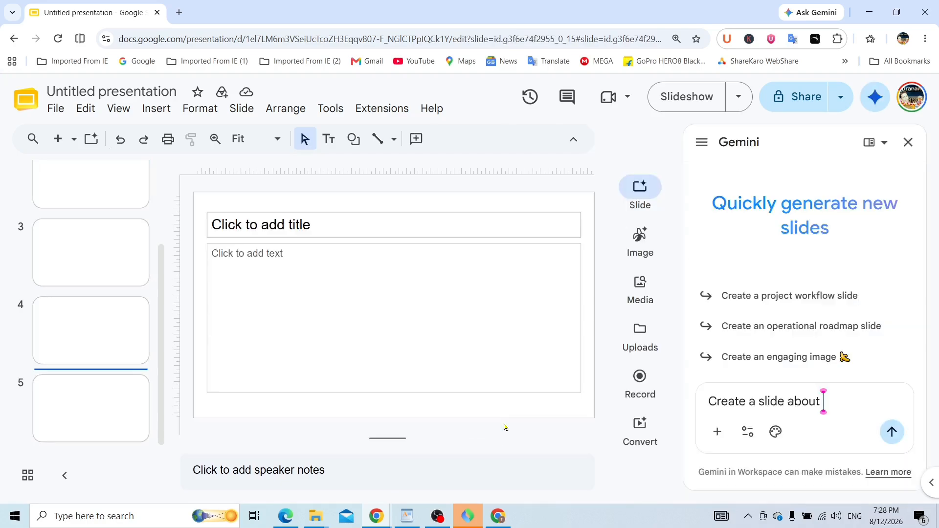
left_click(768, 400)
key("ctrl+a")
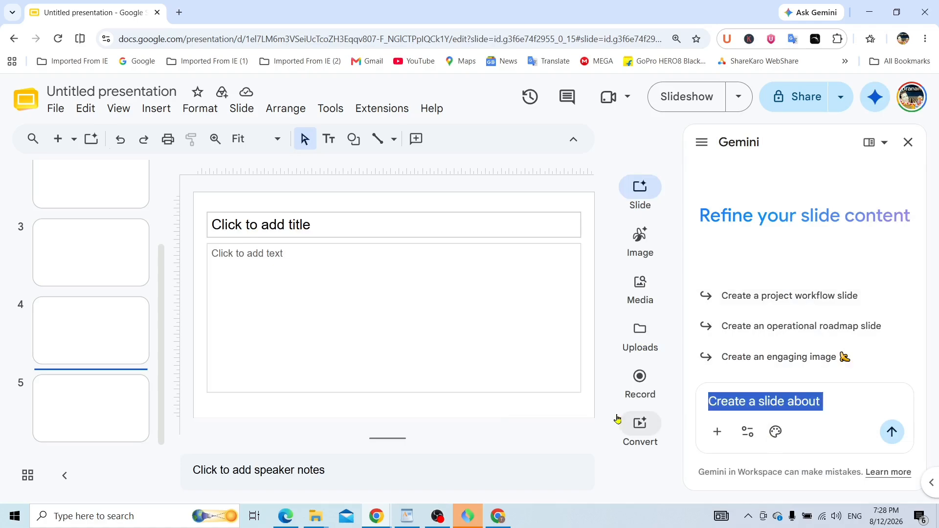
key("BackSpace")
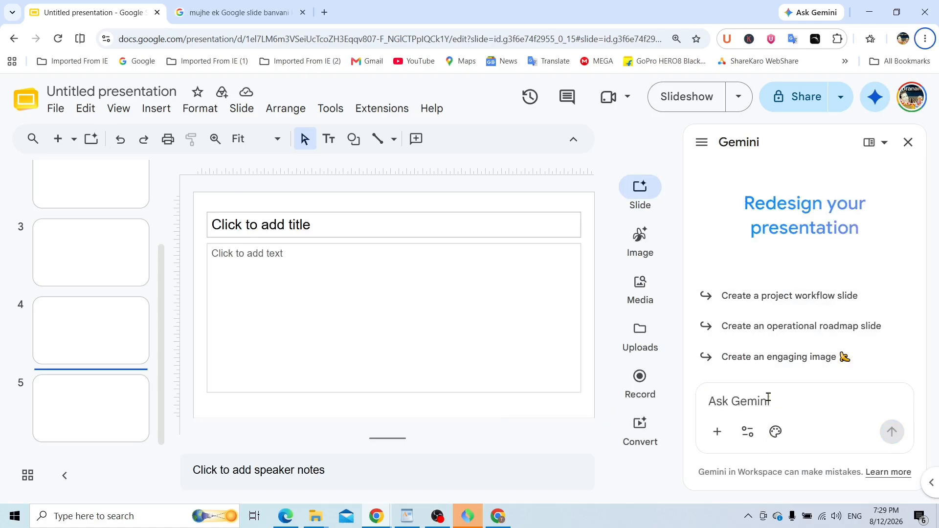
Step: Paste and submit the Gemini prompt about a young boy on a tree branch doing plant grafting, with misty mountains and rainy weather behind
left_click(759, 402)
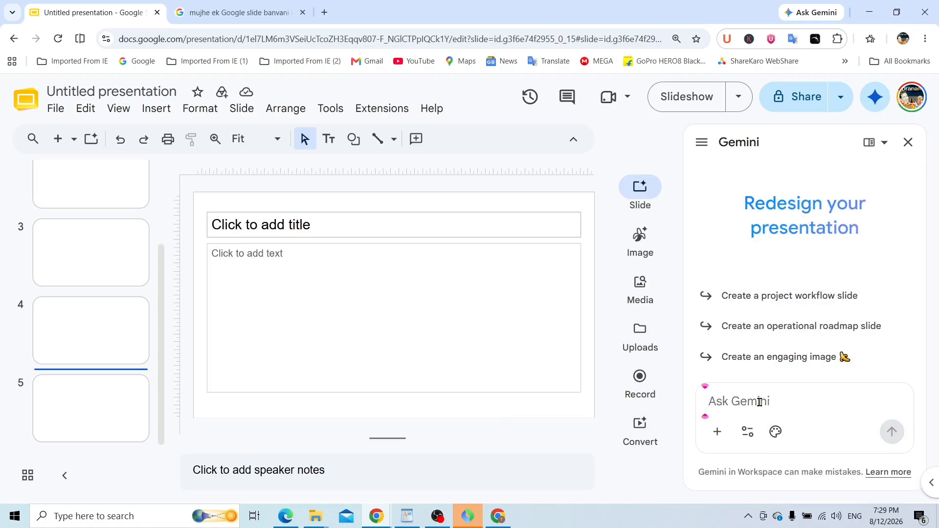
key("ctrl+v")
key("Return")
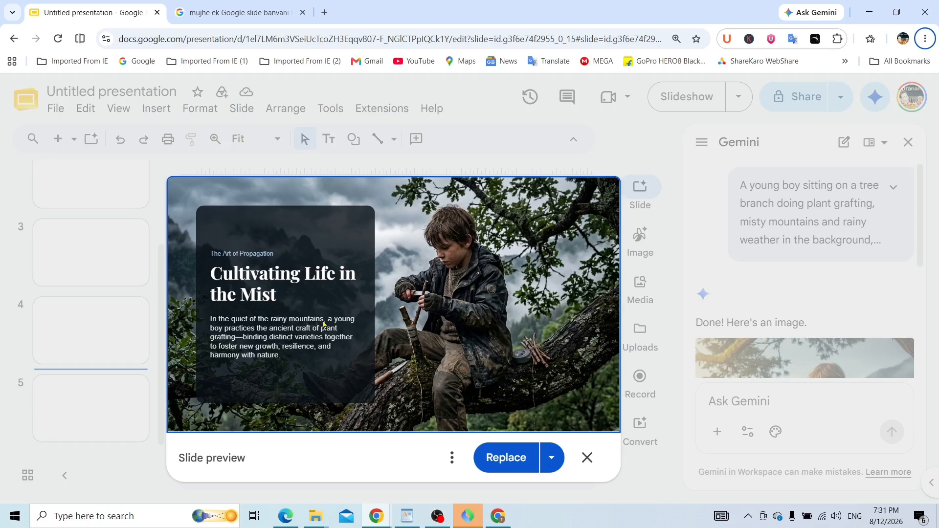
Step: Insert the generated "Cultivating Life in the Mist" slide as an additional slide instead of replacing one
left_click(552, 458)
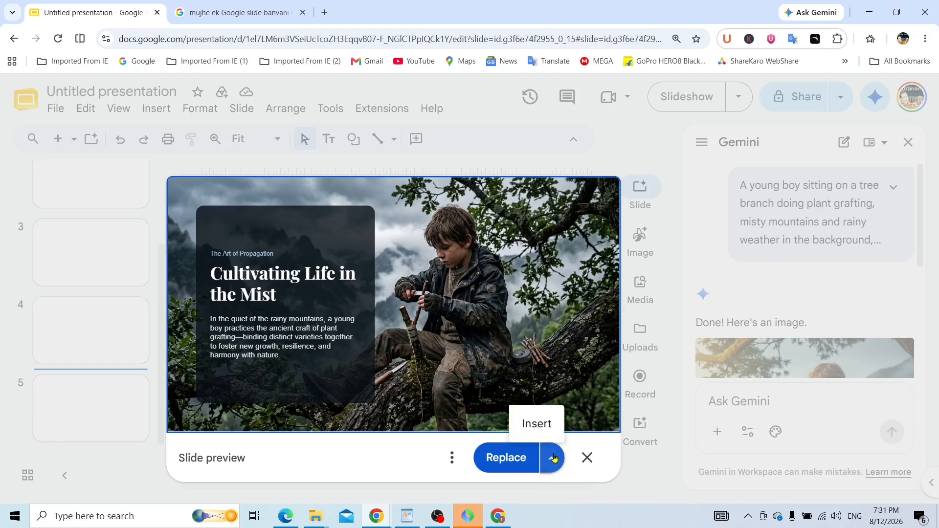
left_click(548, 421)
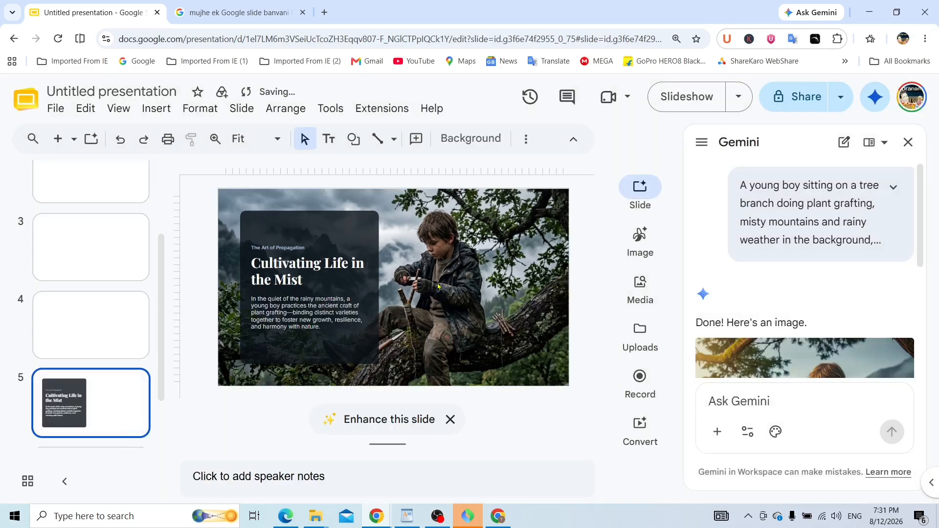
scroll(400, 314, "down", 1)
scroll(419, 313, "up", 1)
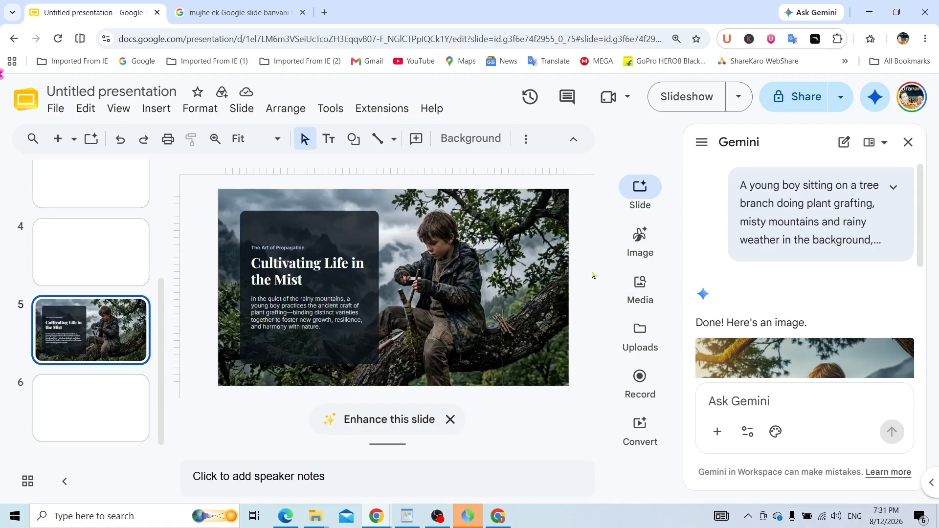
Step: Open the Help me visualise image generator
left_click(640, 252)
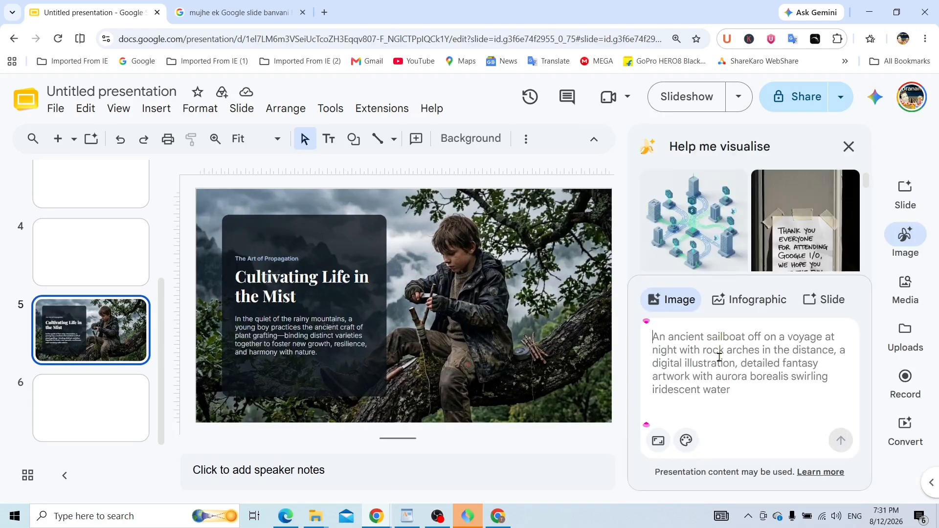
mouse_move(741, 251)
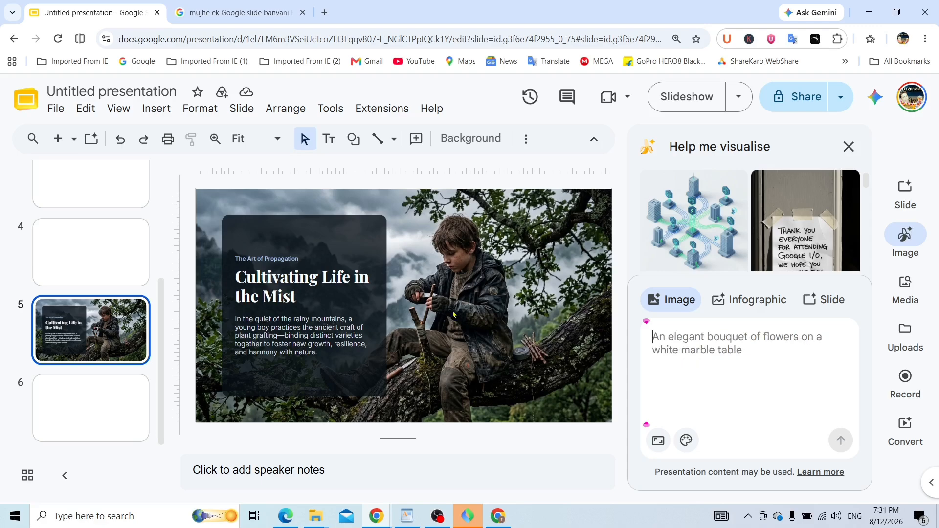
left_click(102, 242)
key("Down")
key("Down")
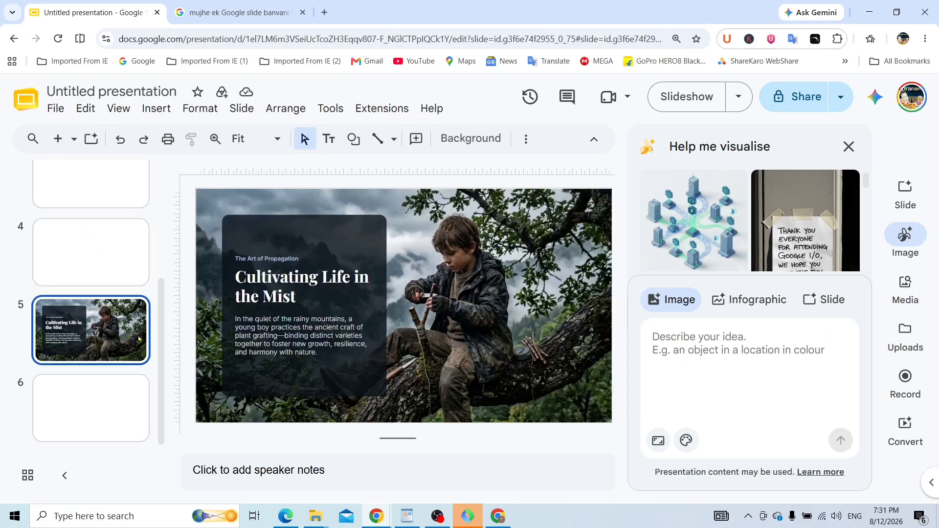
key("Up")
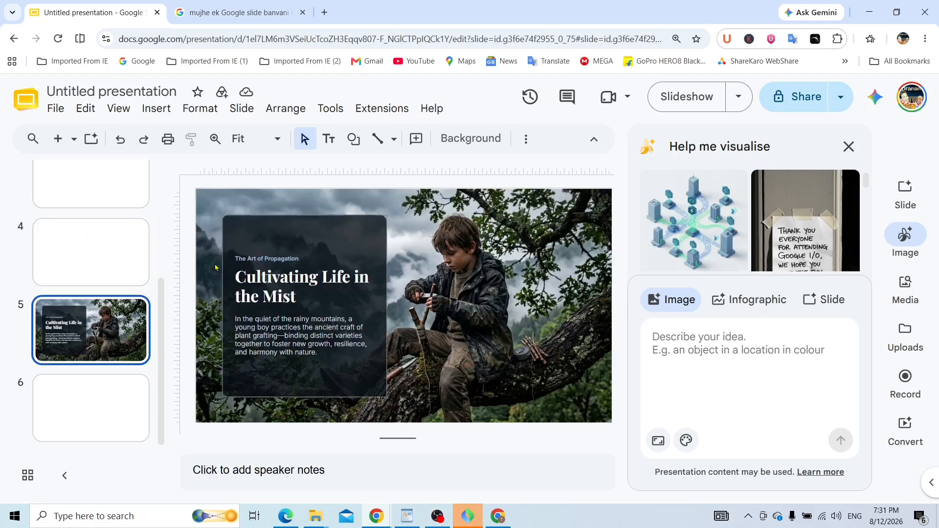
Step: Remove the closing words "and harmony with nature." from the body paragraph on slide 5
left_click(286, 261)
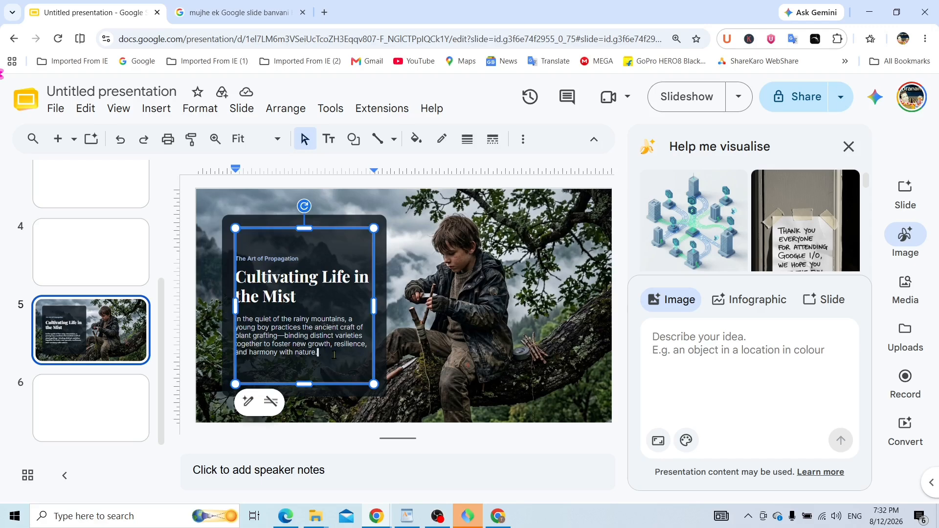
left_click(334, 354)
key("BackSpace")
key("BackSpace")
key("BackSpace")
key("BackSpace")
key("BackSpace")
key("BackSpace")
key("BackSpace")
key("BackSpace")
key("BackSpace")
key("BackSpace")
key("BackSpace")
key("BackSpace")
key("BackSpace")
key("BackSpace")
key("BackSpace")
key("BackSpace")
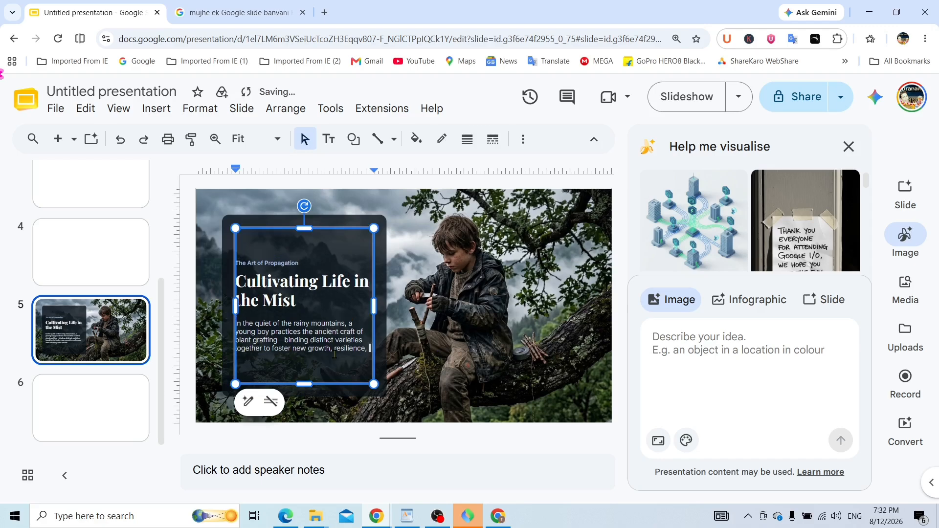
Step: Delete the rest of the body paragraph in slide 5's text box
key("BackSpace")
key("BackSpace")
key("BackSpace")
key("BackSpace")
key("BackSpace")
key("BackSpace")
key("BackSpace")
key("BackSpace")
key("BackSpace")
key("BackSpace")
key("BackSpace")
key("BackSpace")
key("BackSpace")
key("BackSpace")
key("BackSpace")
key("BackSpace")
key("BackSpace")
key("BackSpace")
key("BackSpace")
key("BackSpace")
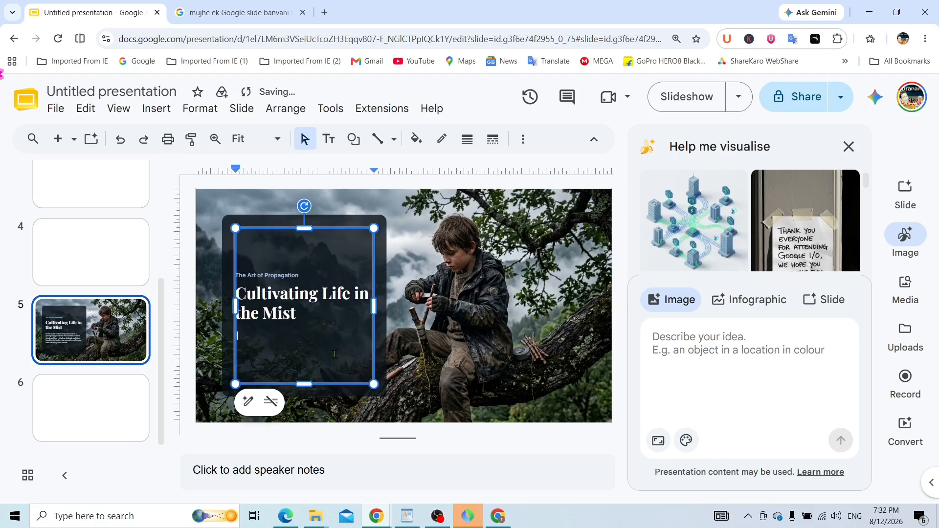
Step: Delete the heading and "The Art of Propagation" line from slide 5, leaving the dark panel without text
left_click(297, 295)
key("BackSpace")
key("BackSpace")
key("BackSpace")
key("BackSpace")
key("BackSpace")
key("ctrl+a")
key("BackSpace")
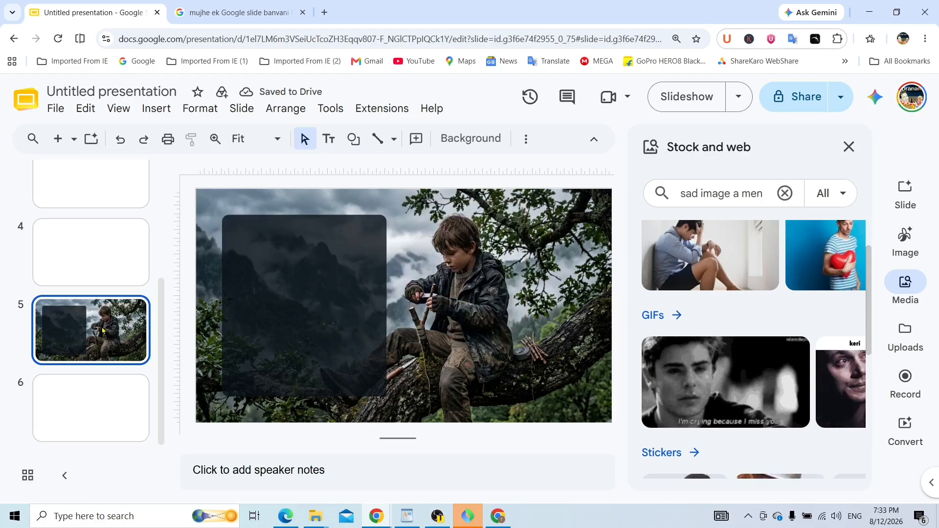
Step: Insert the stock photo of the sad man sitting against a wall on slide 4 and shift it within its crop frame
left_click(74, 240)
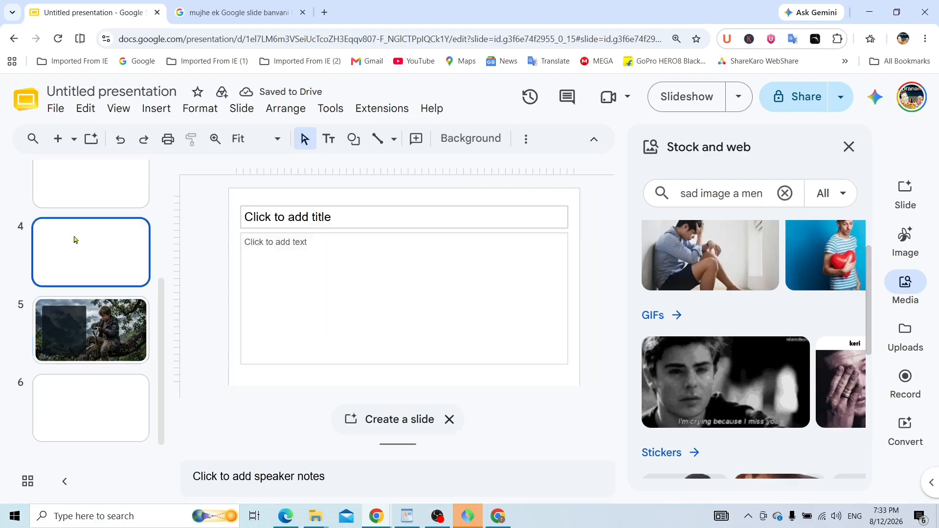
left_click(723, 260)
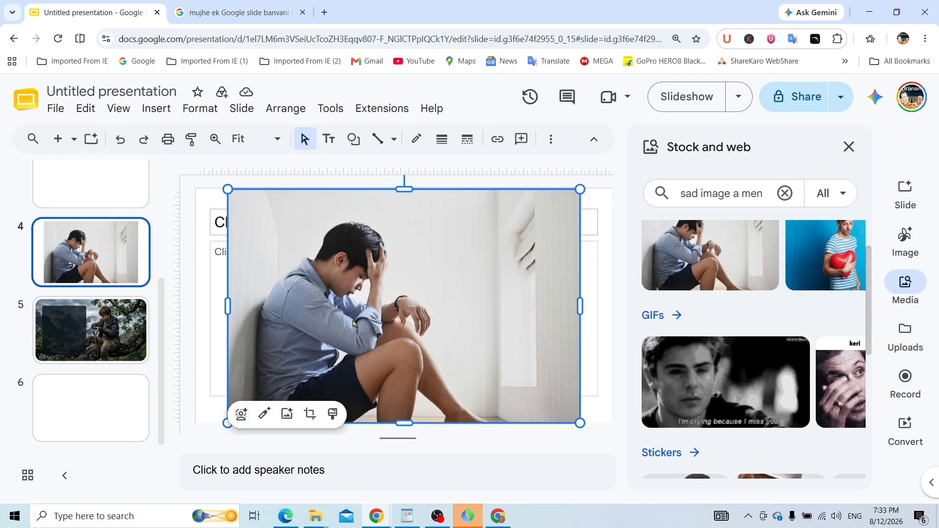
left_click(312, 414)
left_click_drag(391, 285, 334, 270)
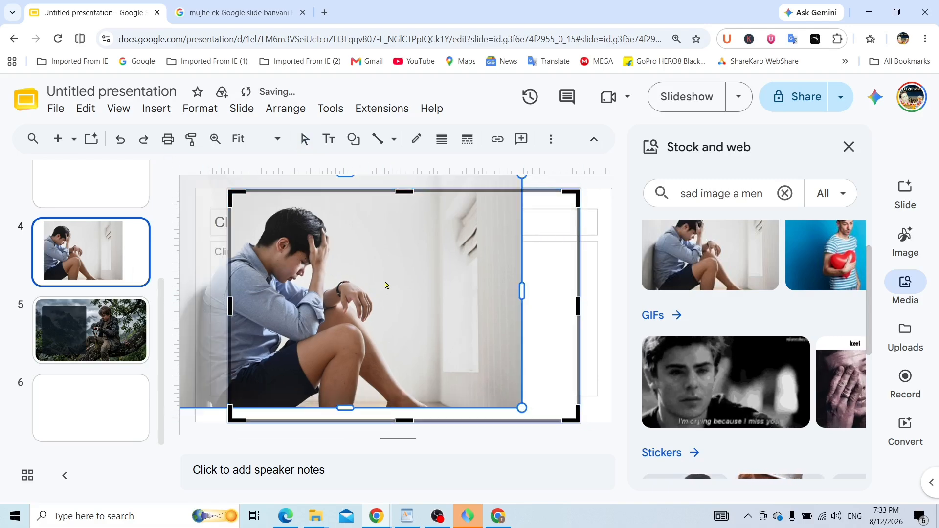
key("Return")
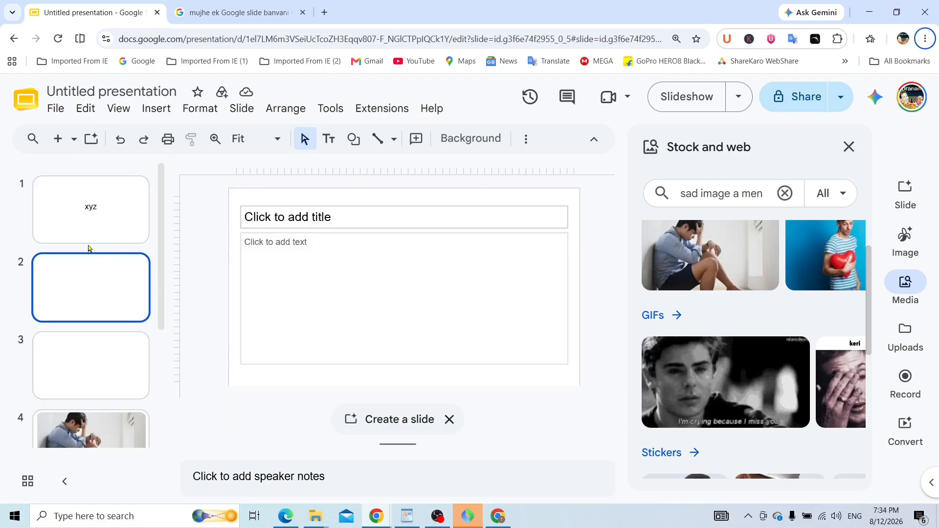
Step: Delete the "xyz" title slide and all blank slides, keeping only the sad man and tree branch picture slides
right_click(84, 216)
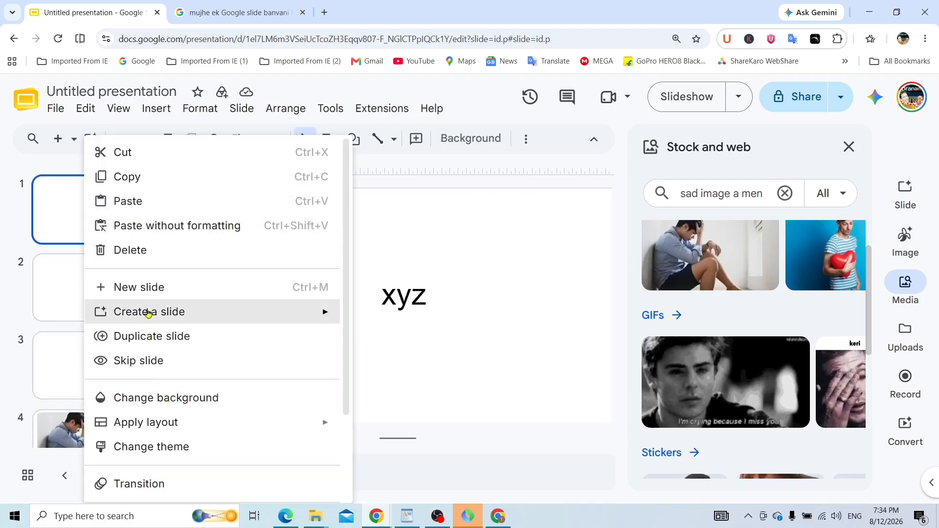
left_click(153, 258)
right_click(97, 218)
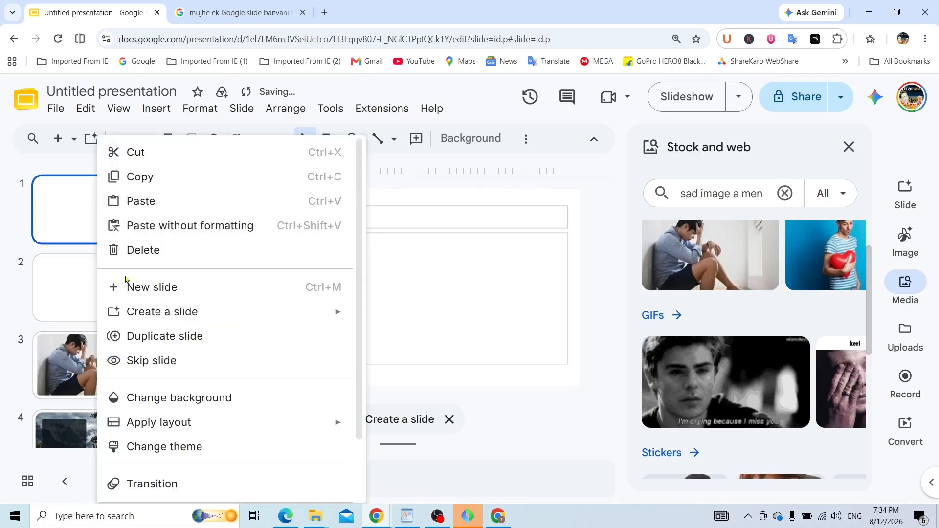
left_click(142, 257)
right_click(88, 239)
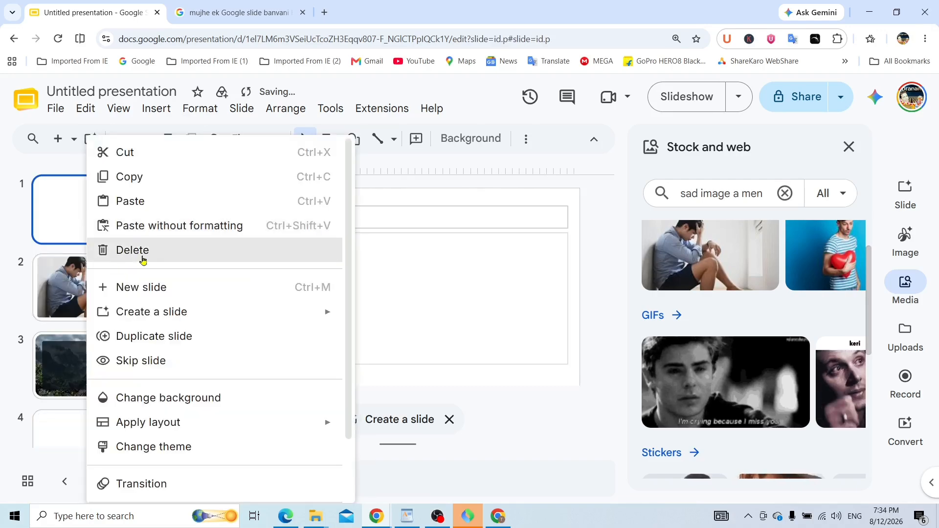
left_click(142, 258)
right_click(82, 355)
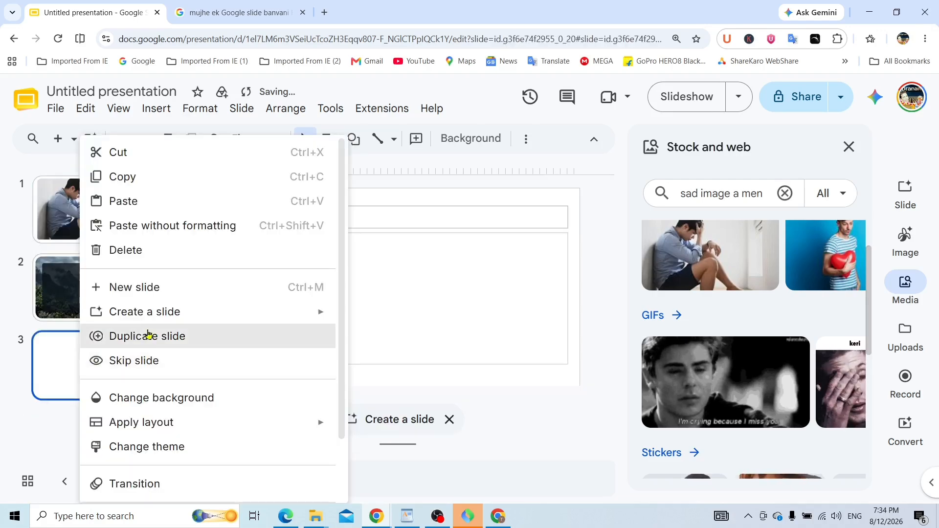
left_click(132, 249)
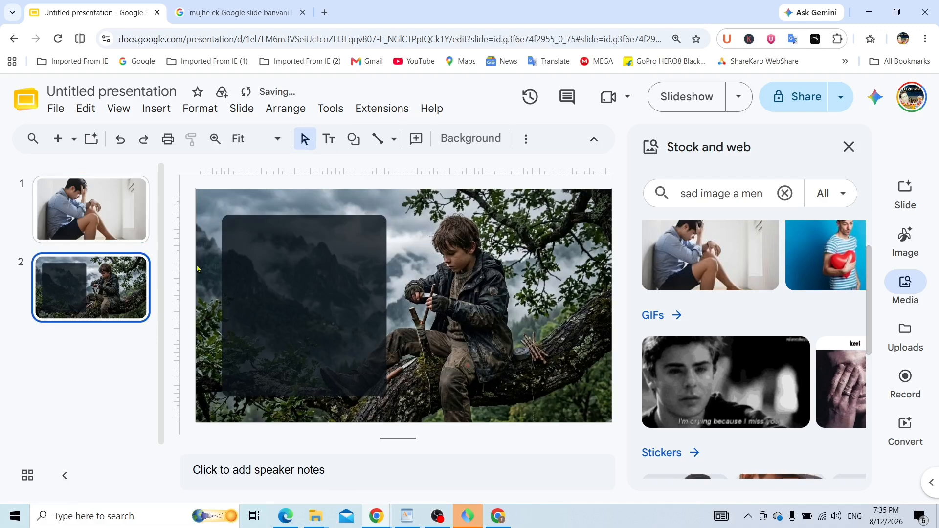
Step: Select the photo on slide 1, check the presentation's sharing options, and play both slides as a full-screen slideshow
left_click(86, 210)
left_click(449, 335)
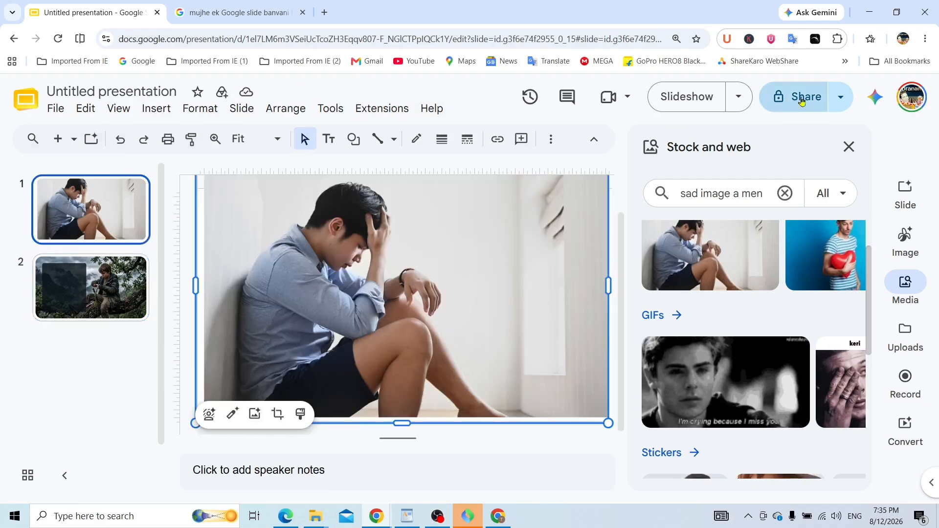
left_click(837, 97)
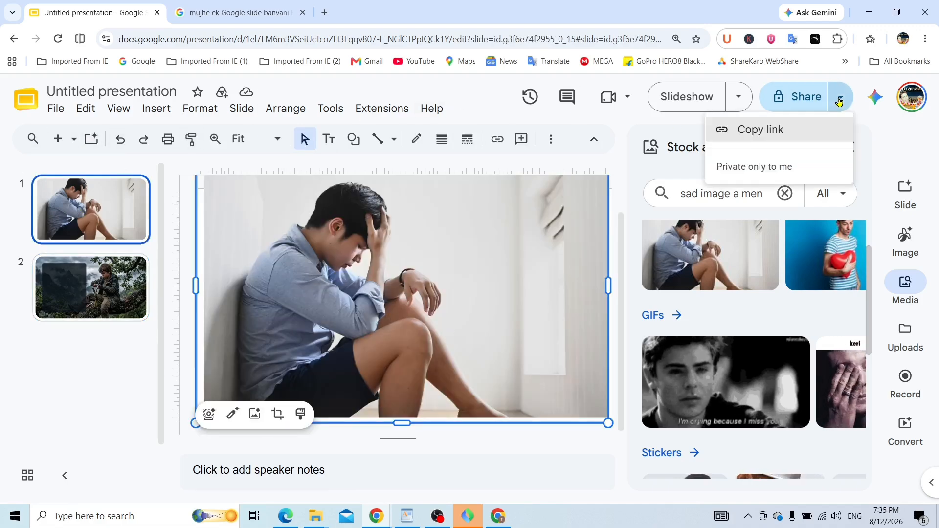
left_click(726, 96)
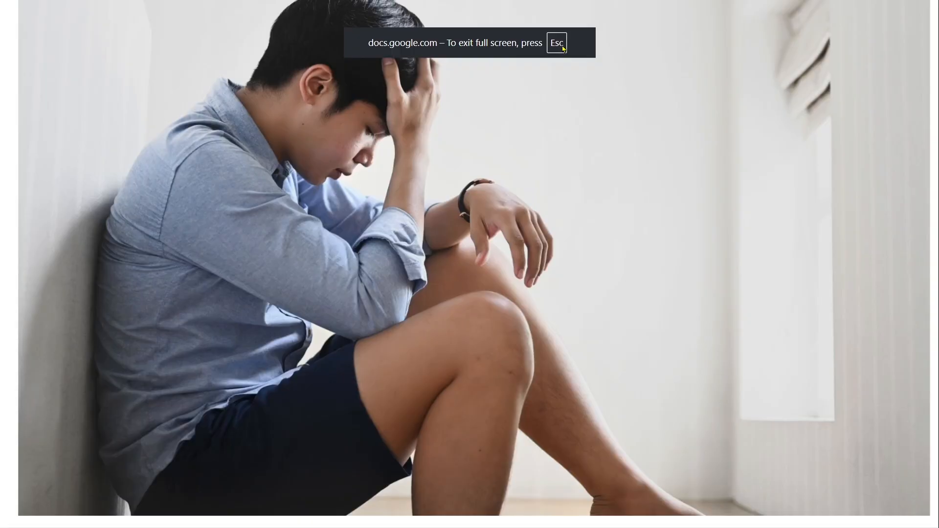
left_click(535, 251)
key("Escape")
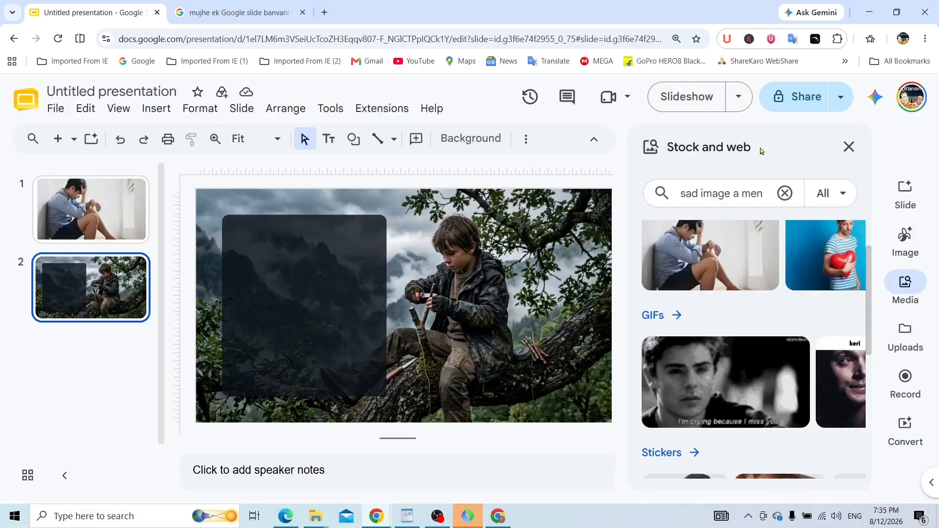
Step: Download the presentation as a Microsoft PowerPoint (.pptx) file named "Untitled presentation" into the Downloads folder
left_click(56, 109)
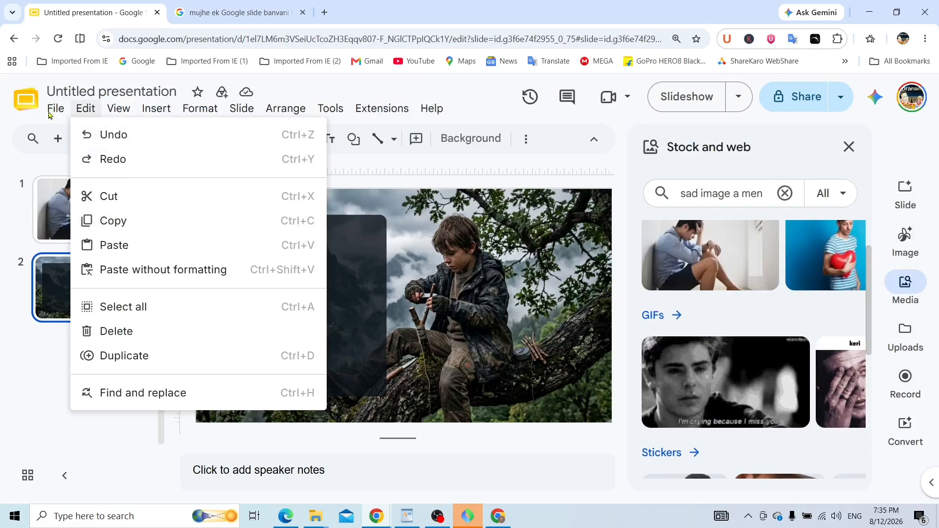
mouse_move(145, 302)
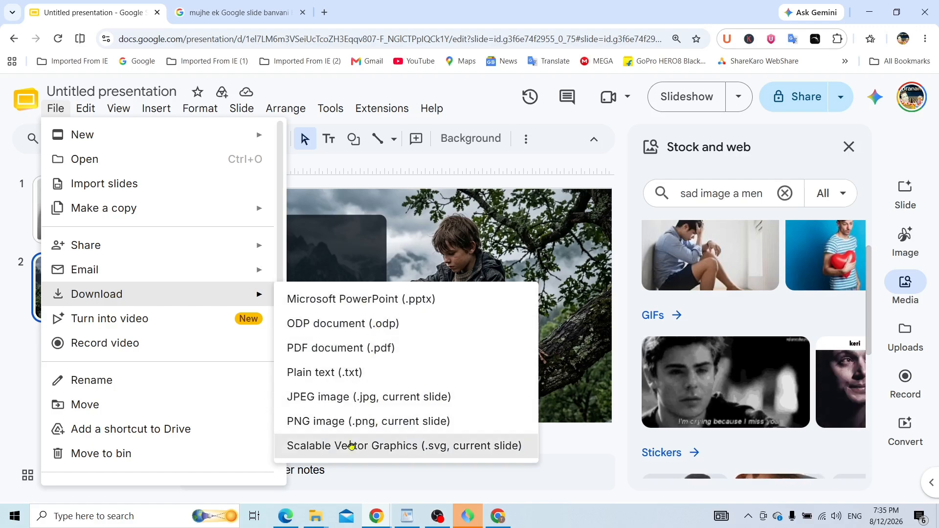
left_click(366, 300)
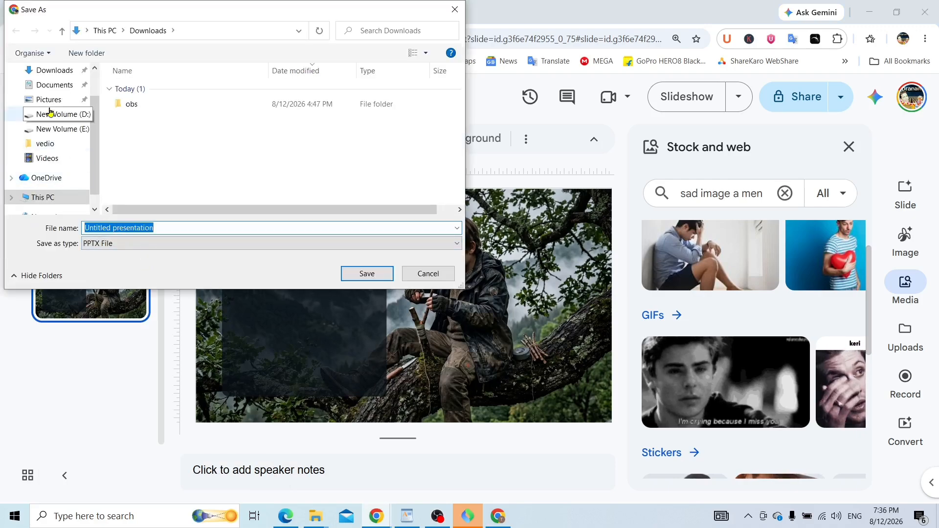
left_click(54, 70)
left_click(367, 274)
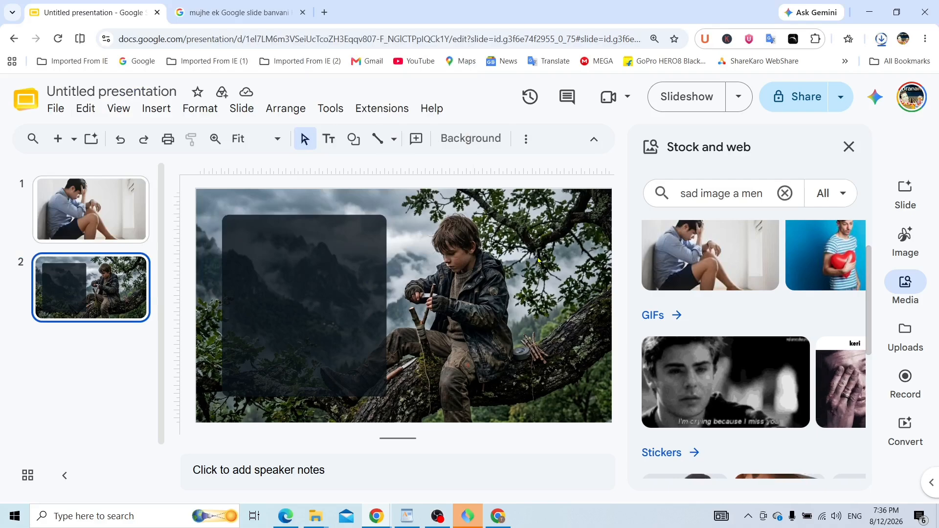
Step: Try to open the downloaded PowerPoint file from the browser's recent downloads
left_click(882, 39)
left_click(771, 99)
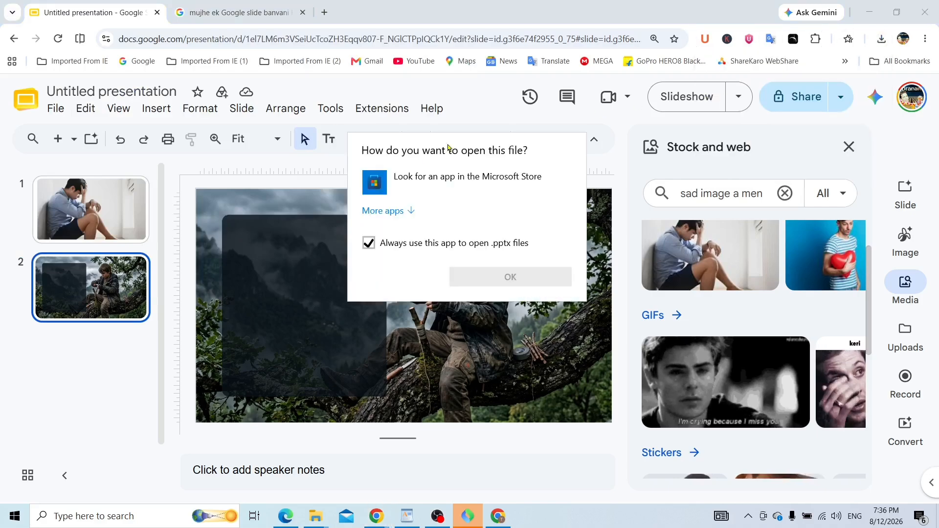
left_click(665, 127)
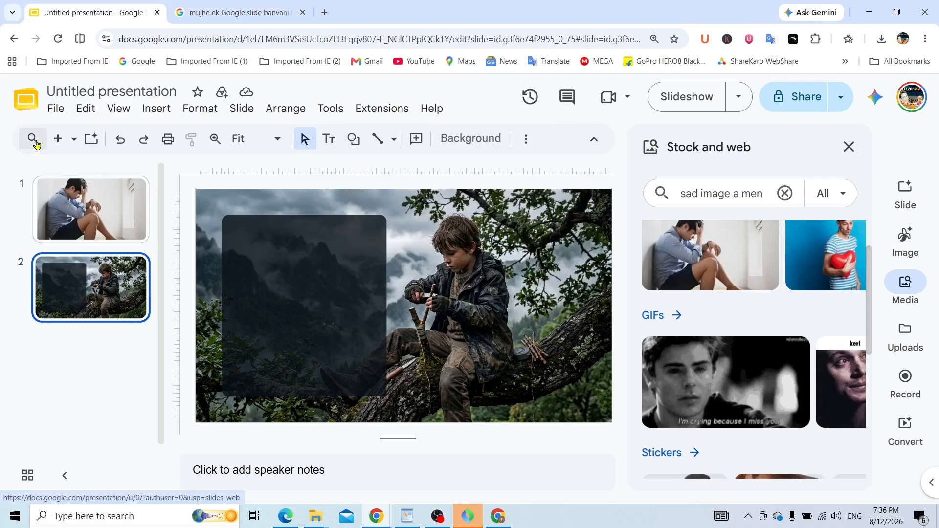
Step: Download the presentation as a PDF document named "Untitled presentation" into the Downloads folder
left_click(55, 108)
mouse_move(114, 292)
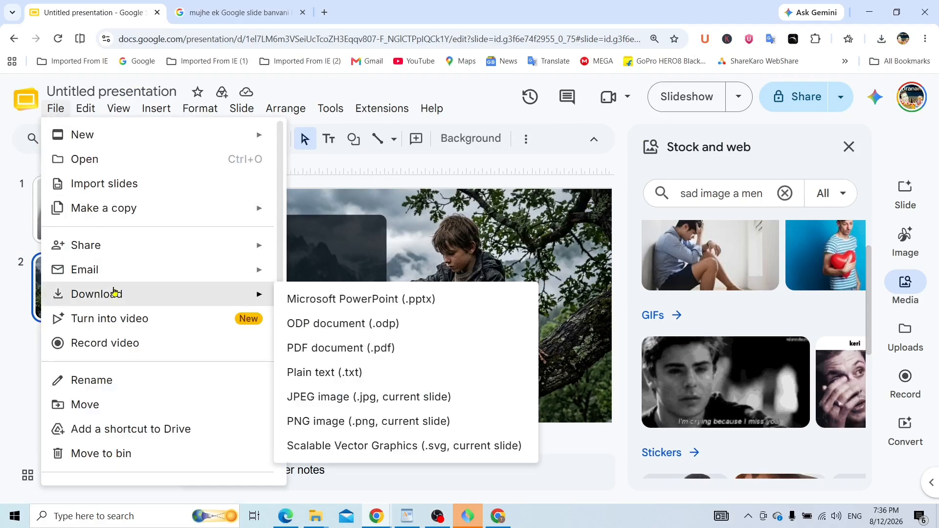
left_click(371, 345)
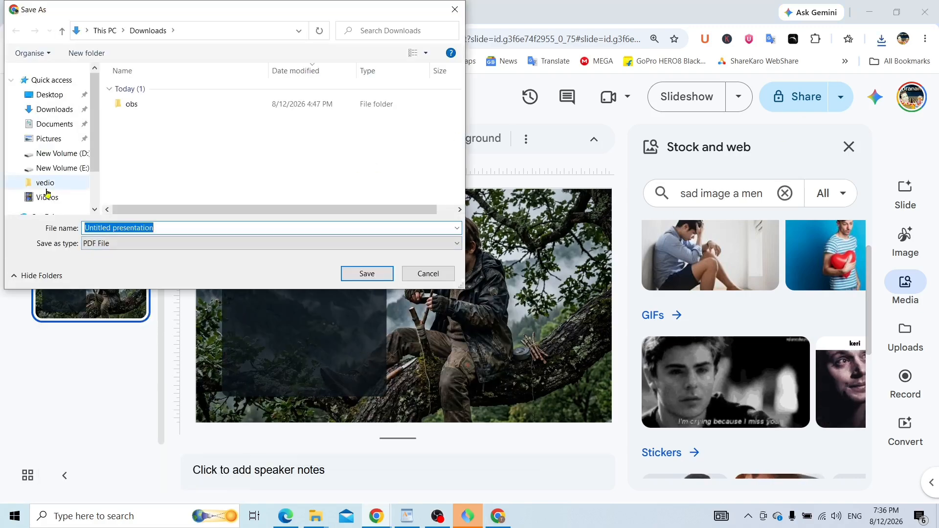
left_click(55, 109)
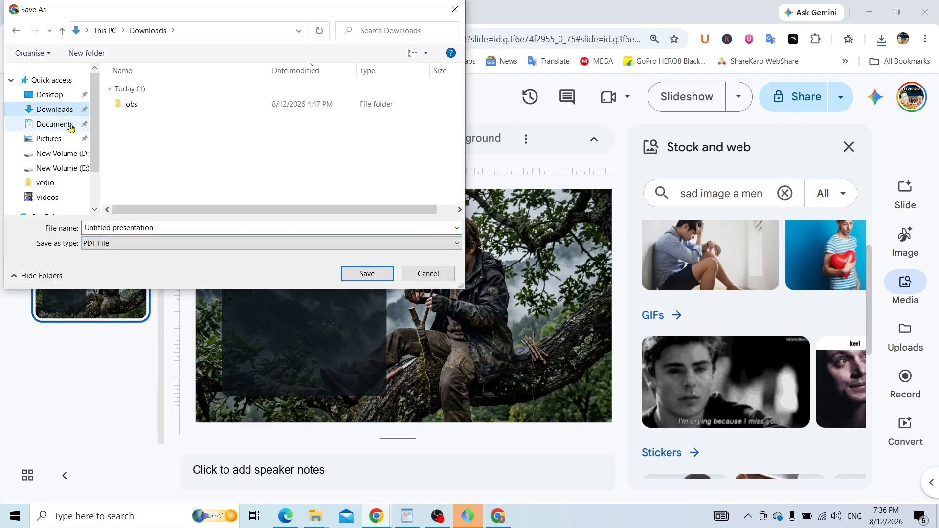
left_click(352, 273)
Step: Try to open the downloaded PDF file from the browser's recent downloads
left_click(785, 77)
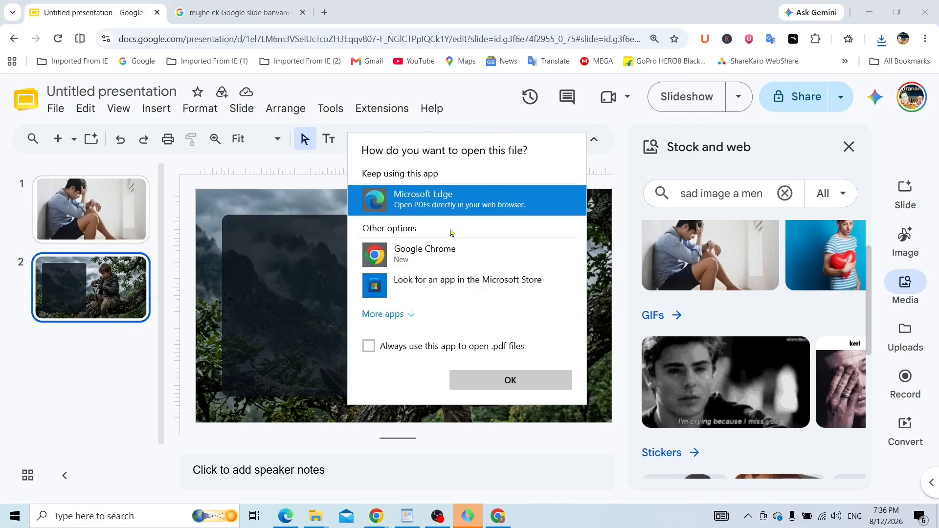
left_click(435, 287)
left_click(482, 385)
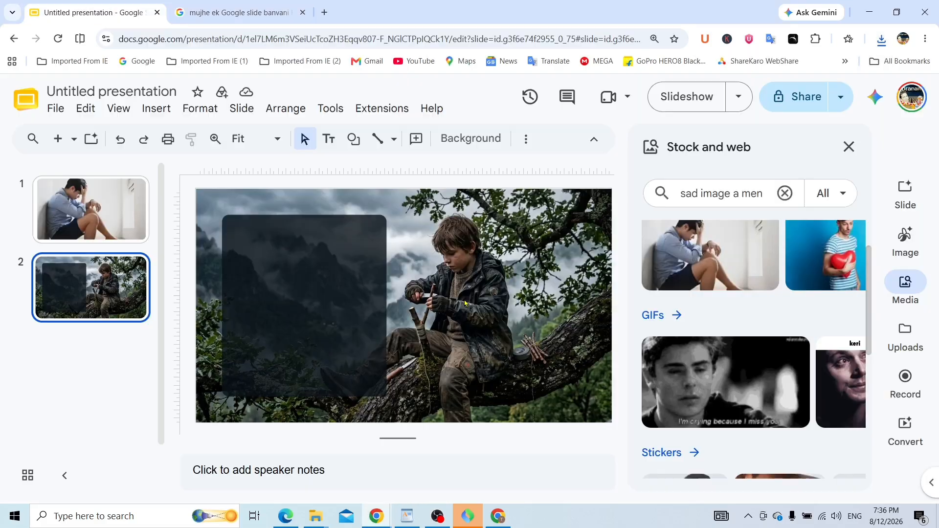
Step: Switch to File Explorer, open the "Untitled presentation" PDF from the Downloads folder, and look through both pages
left_click(867, 13)
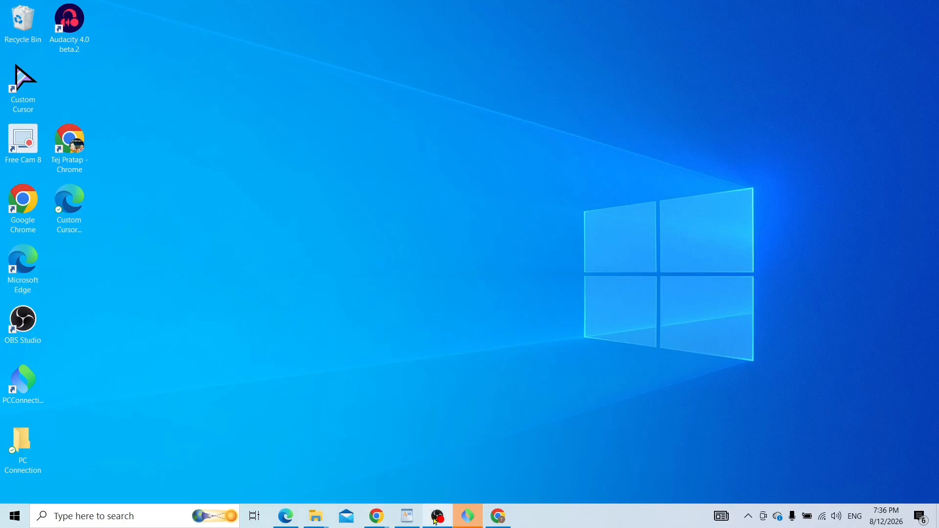
left_click(316, 516)
left_click(451, 461)
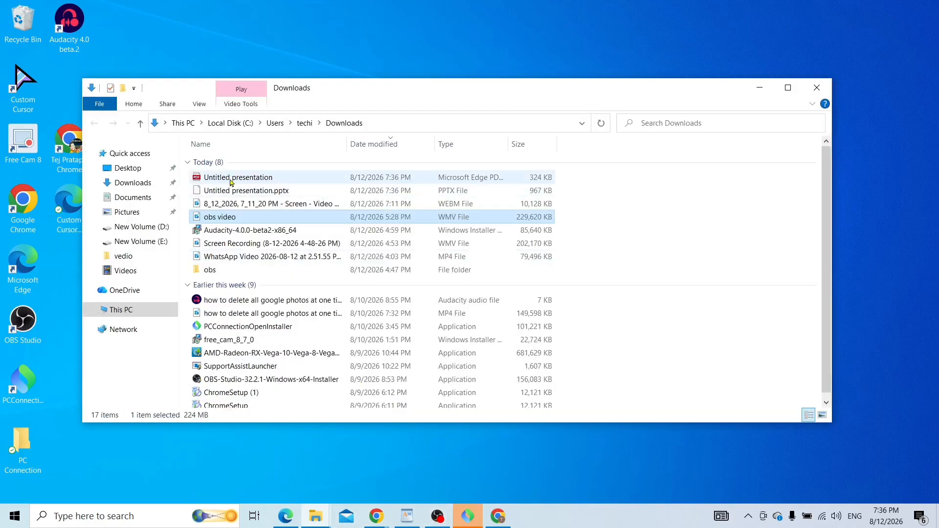
double_click(215, 177)
scroll(459, 274, "down", 2)
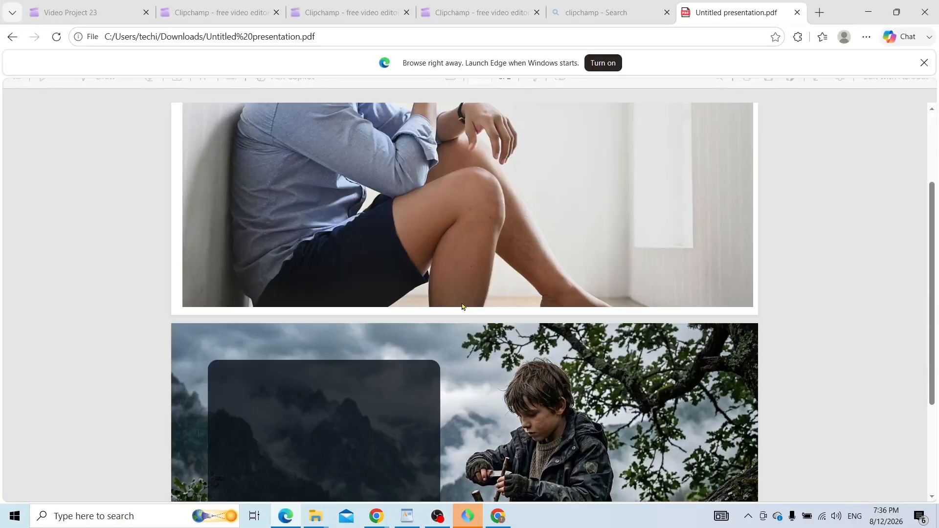
scroll(477, 278, "down", 5)
scroll(478, 278, "up", 5)
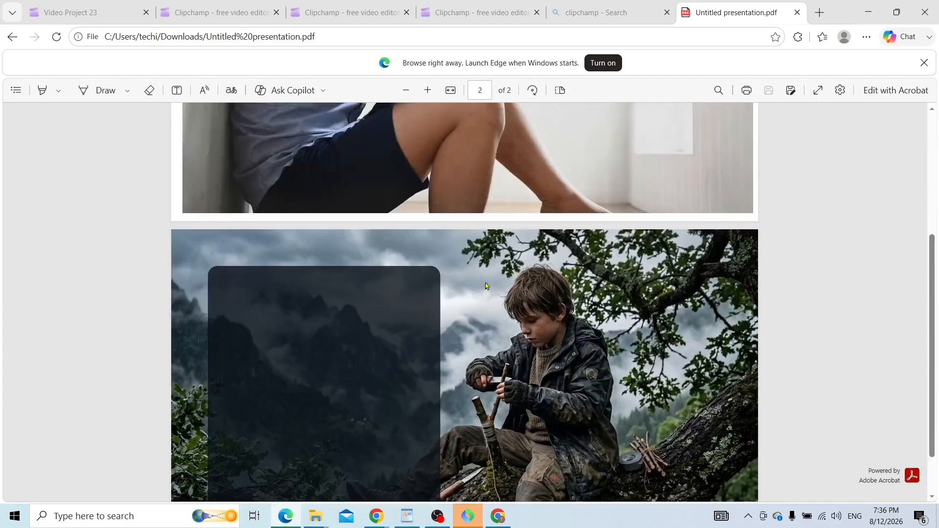
scroll(542, 244, "down", 5)
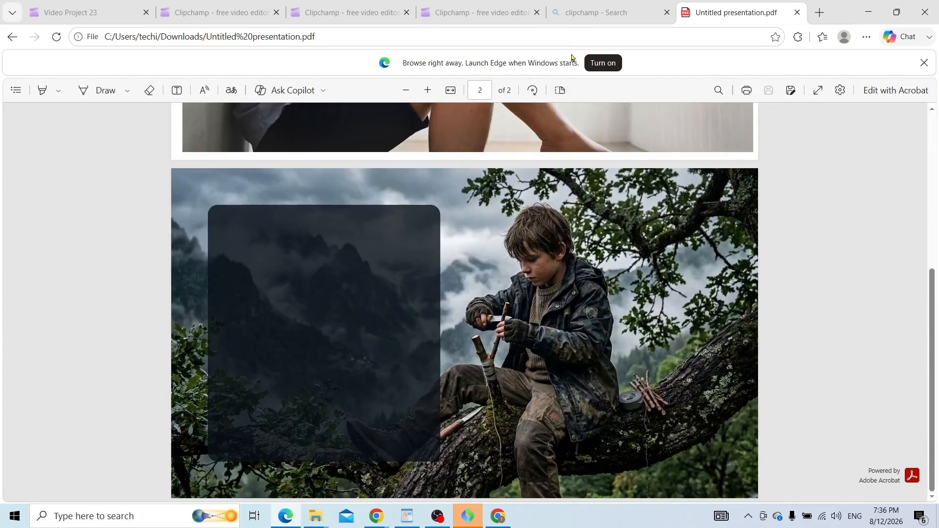
Step: Switch back to Google Slides and open the Help me visualise image generator with its idea description ready for input
mouse_move(376, 516)
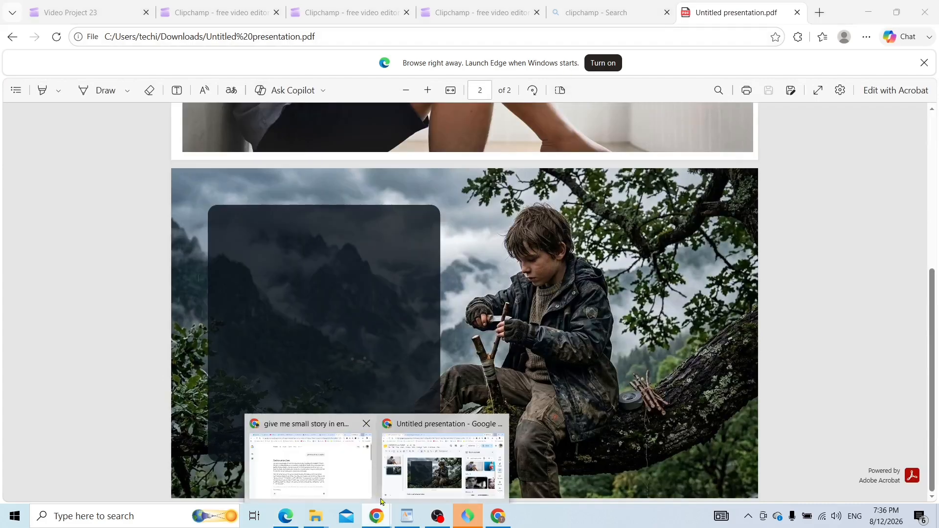
left_click(397, 480)
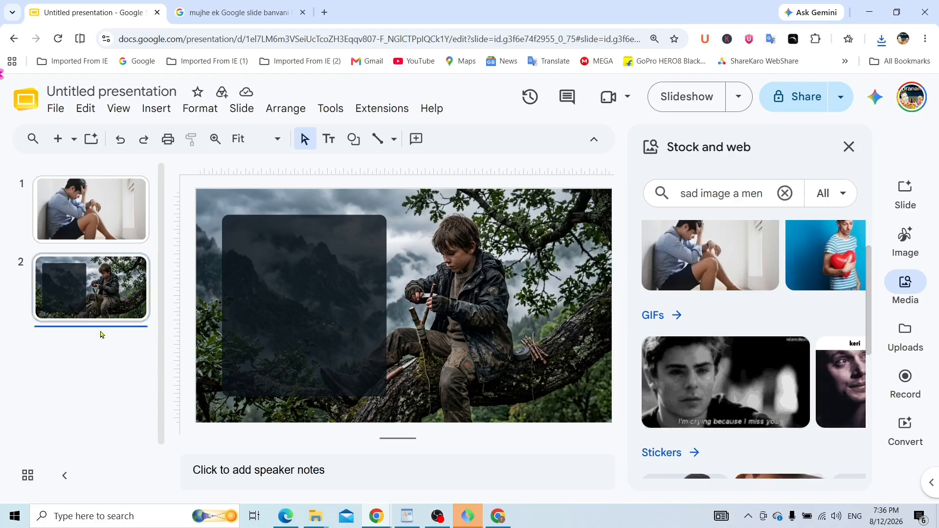
right_click(83, 377)
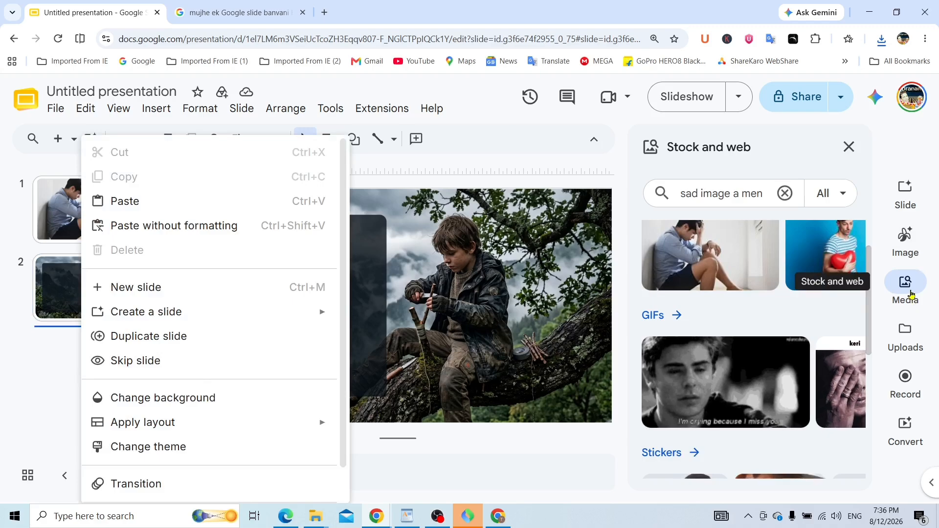
left_click(910, 248)
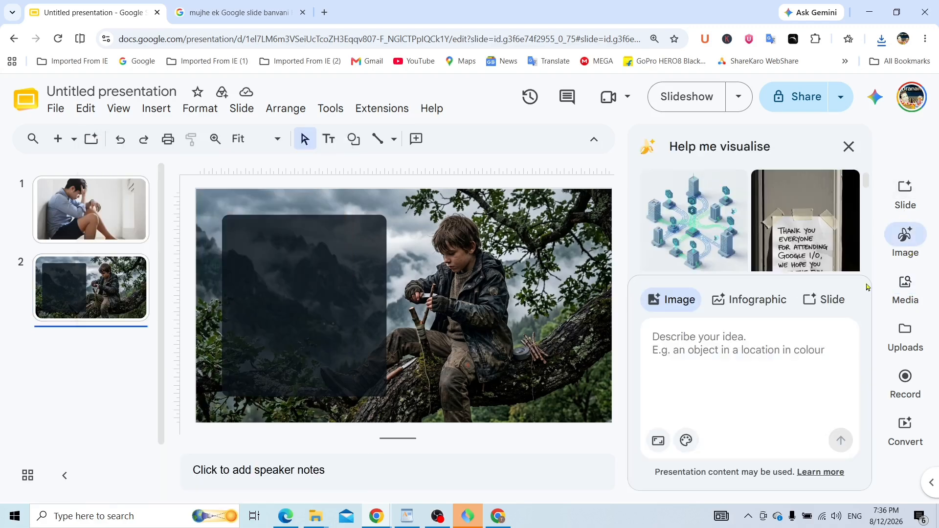
left_click(690, 352)
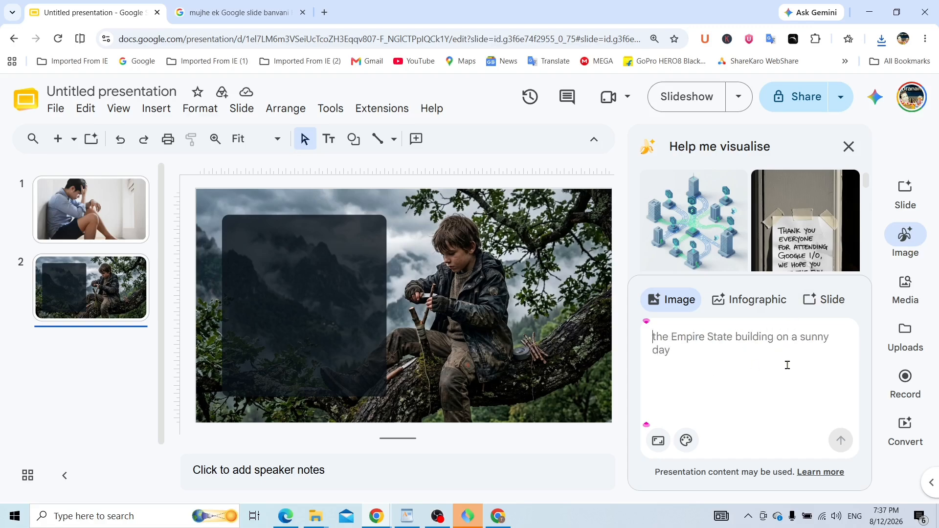
key("alt")
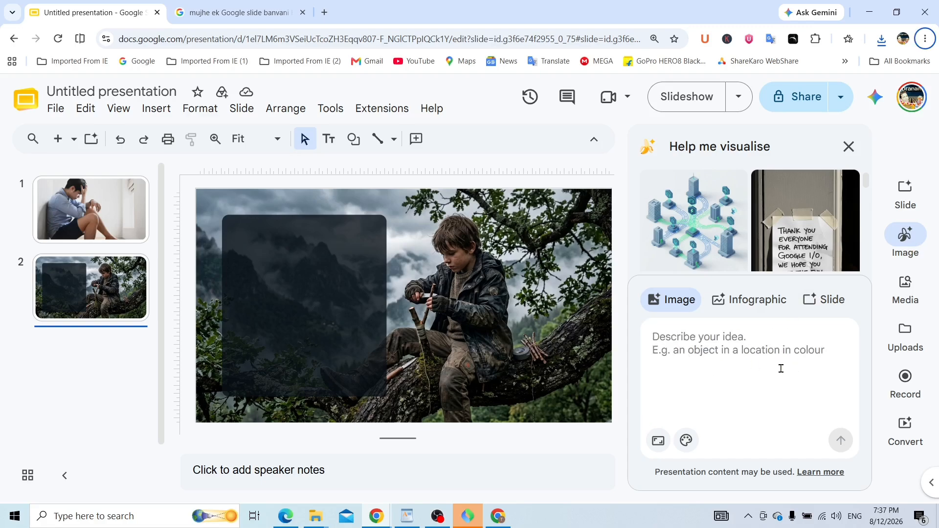